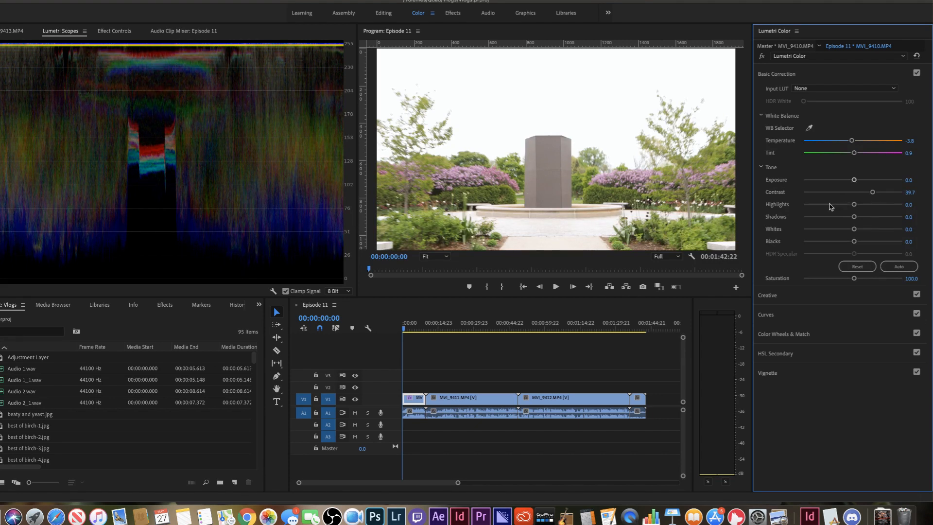
Step: Lower the first clip's Highlights to -57.9 and raise its Contrast to 42.6 in the basic correction
left_click_drag(830, 205, 825, 206)
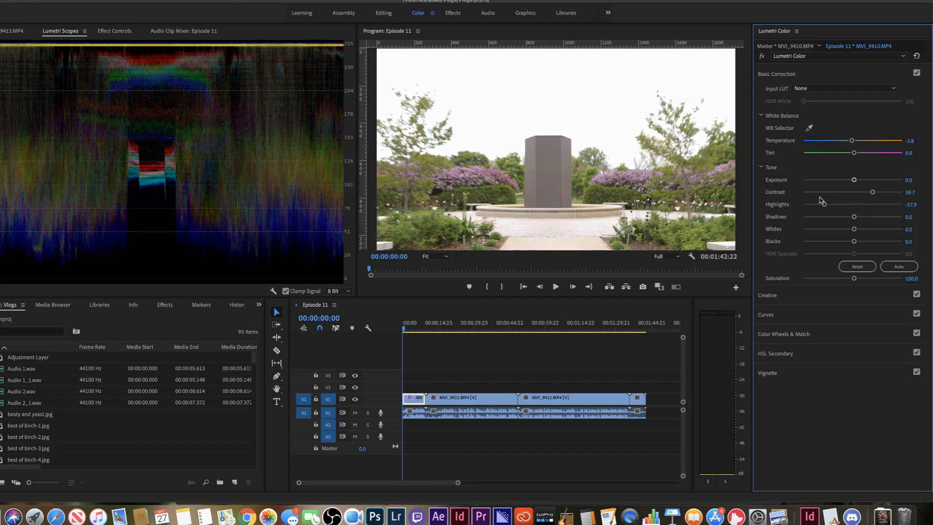
mouse_move(875, 192)
left_mouse_down()
mouse_move(887, 194)
mouse_move(874, 194)
left_mouse_up()
Step: Preview frames from each of the sequence's four clips to examine their differing lighting and color
left_click(467, 329)
left_click(553, 328)
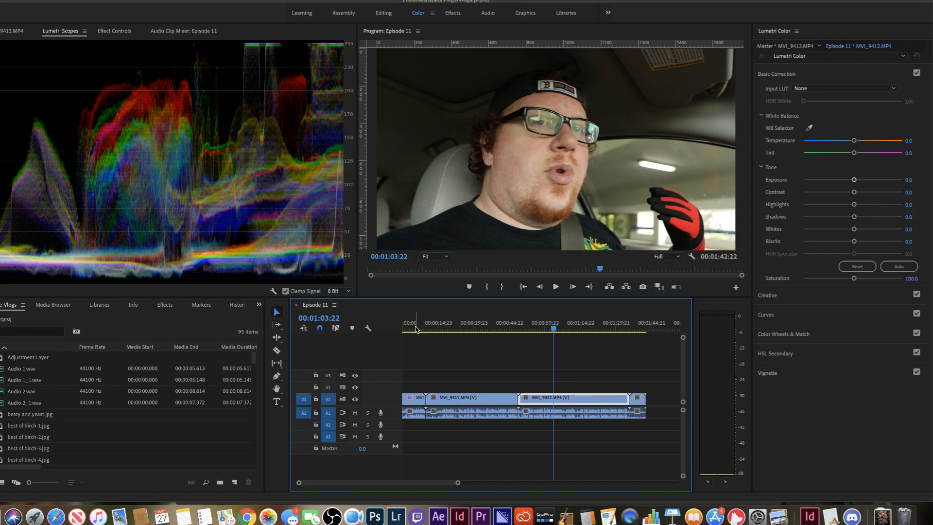
left_click(638, 329)
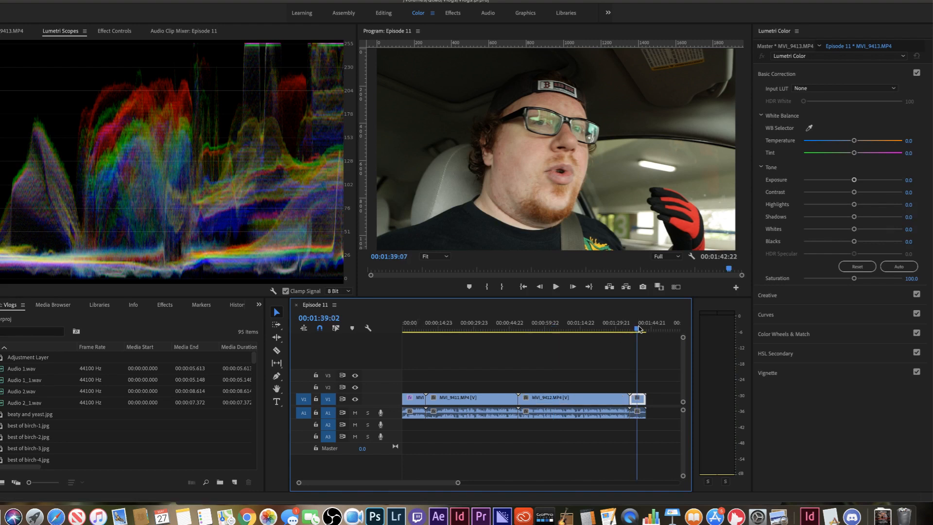
left_click(420, 328)
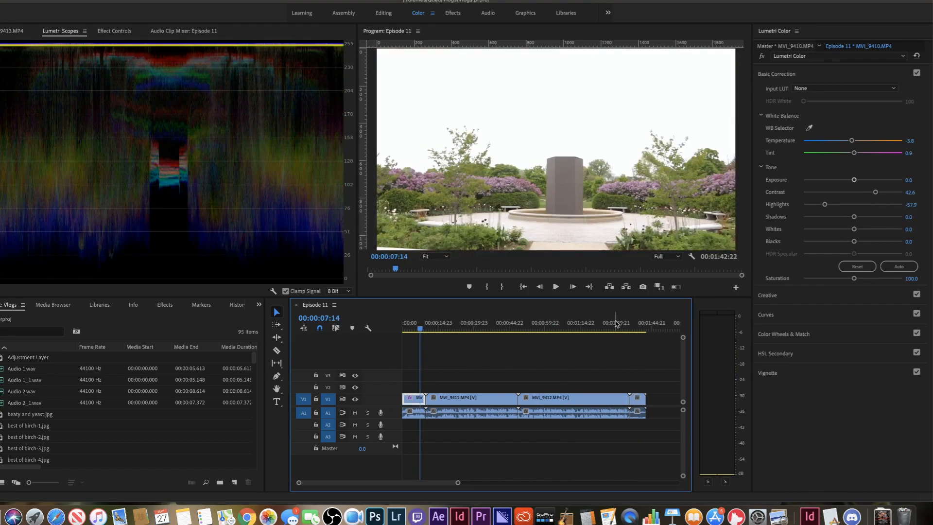
left_click(636, 325)
left_click(594, 327)
scroll(484, 322, "right", 1)
scroll(470, 323, "left", 1)
left_click(462, 326)
Step: At 00:00:03:00 in the first clip, set Exposure to -0.2, Blacks to -24.4 and Shadows to -20.6
left_click(409, 327)
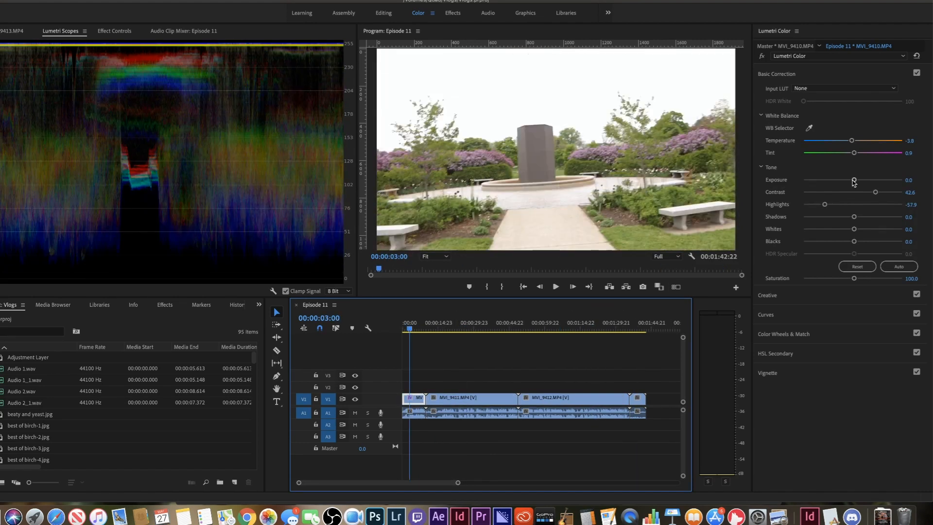
left_click_drag(854, 181, 851, 183)
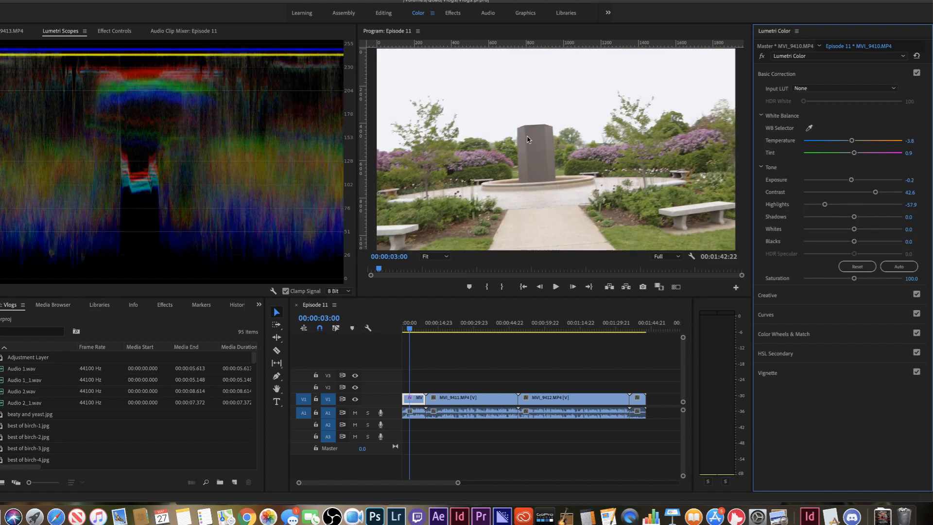
left_click_drag(854, 241, 840, 242)
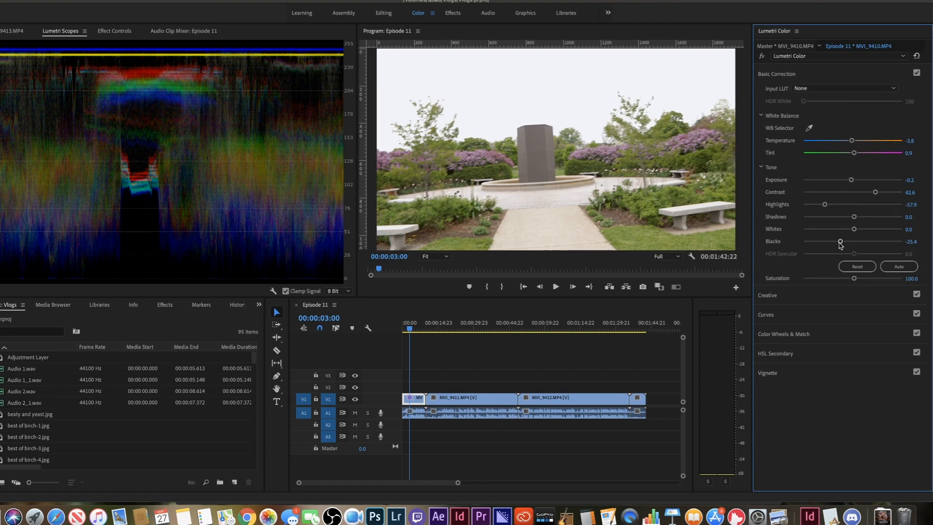
left_click_drag(840, 241, 841, 241)
mouse_move(854, 217)
left_mouse_down()
mouse_move(834, 219)
mouse_move(843, 218)
left_mouse_up()
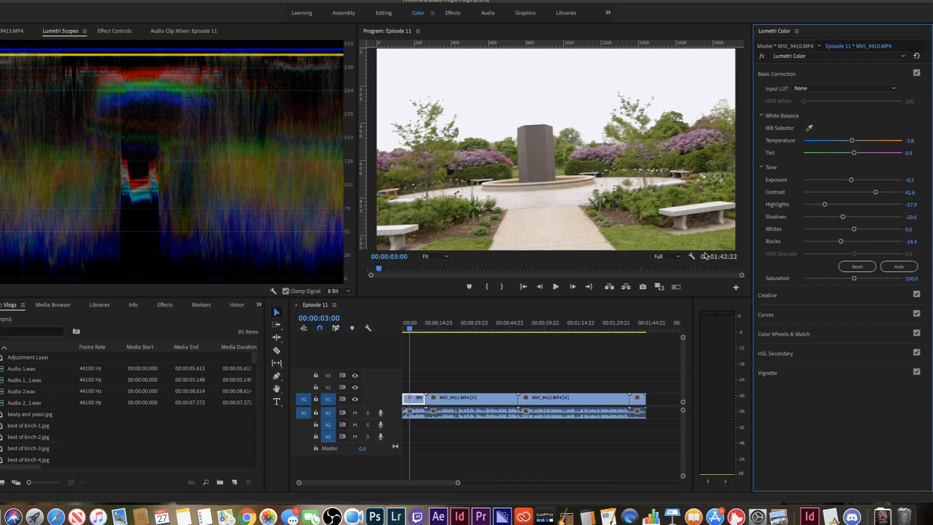
Step: Compare the first clip's tone adjustments with the ungraded image by switching the Lumetri Color effect off and on
left_click(761, 57)
left_click(761, 56)
left_click(761, 57)
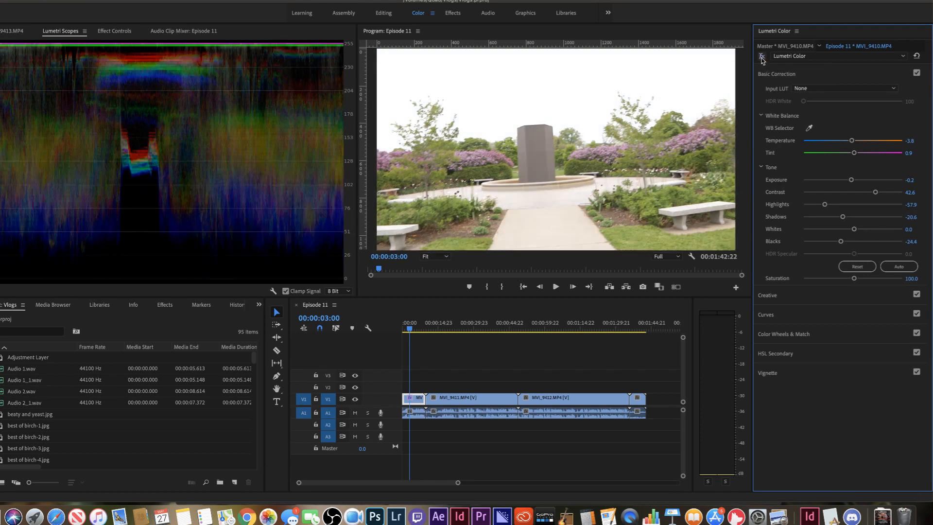
left_click(761, 56)
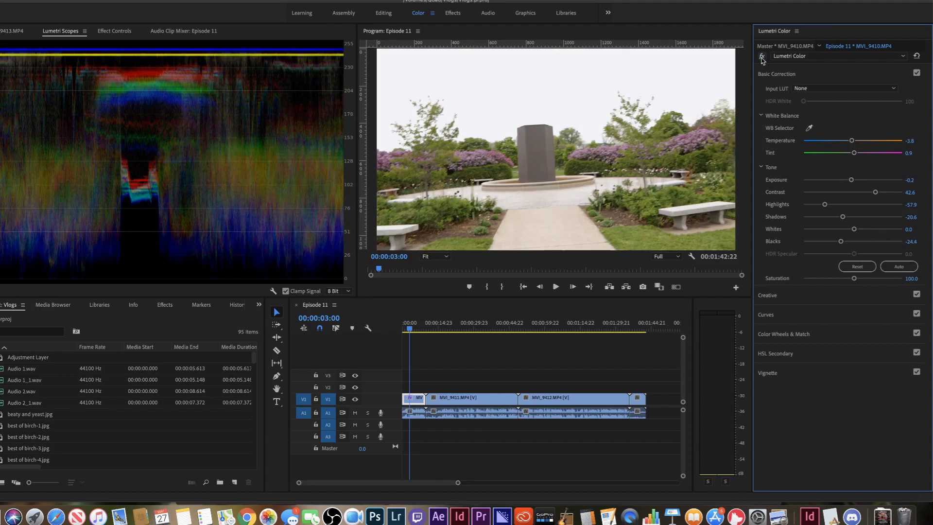
left_click(761, 57)
left_click(761, 57)
Step: Set the first clip's Temperature to -14.8 and Tint to -1.4, and compare the image with and without the correction
left_click_drag(851, 141, 842, 144)
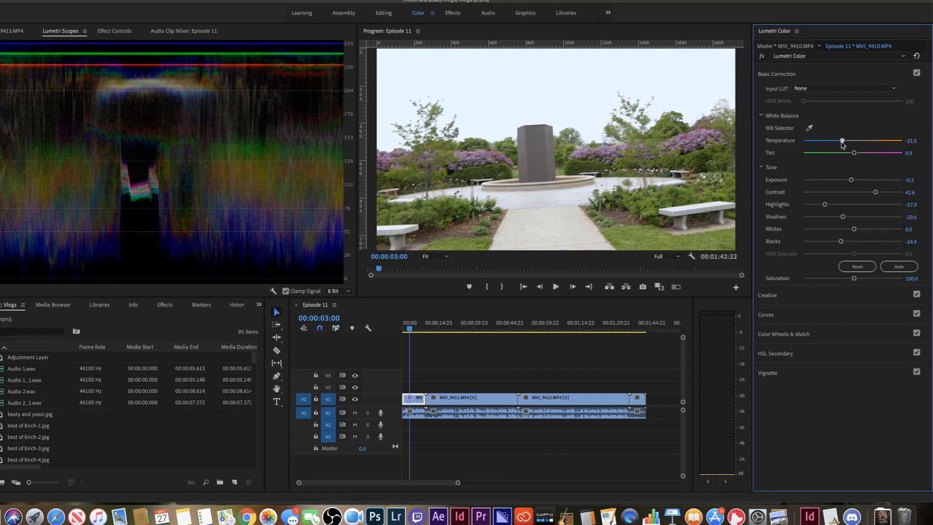
left_click_drag(842, 143, 852, 154)
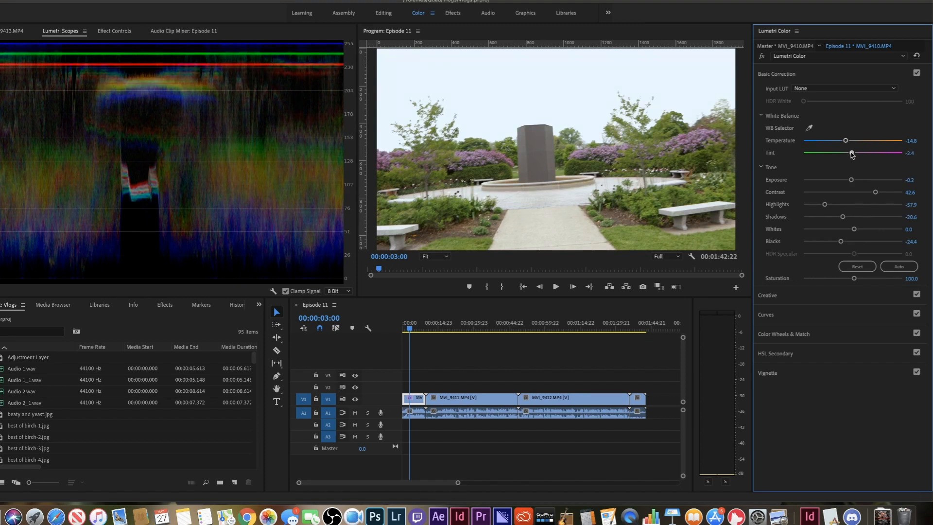
left_click_drag(853, 154, 852, 154)
left_click(763, 57)
left_click(763, 56)
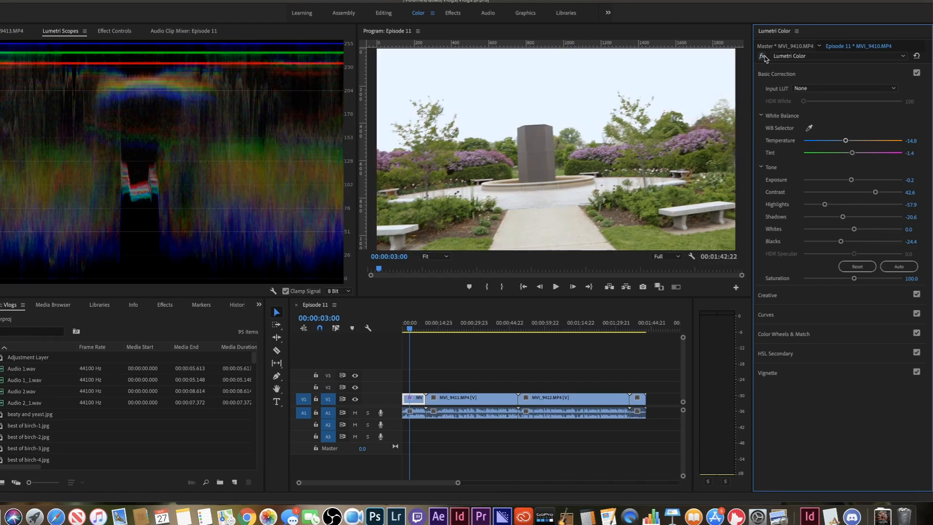
left_click(762, 56)
left_click(762, 56)
Step: Set the first clip's Temperature to -10.0 and check it against the uncorrected image
left_click_drag(845, 140, 847, 140)
left_click(763, 56)
left_click(762, 56)
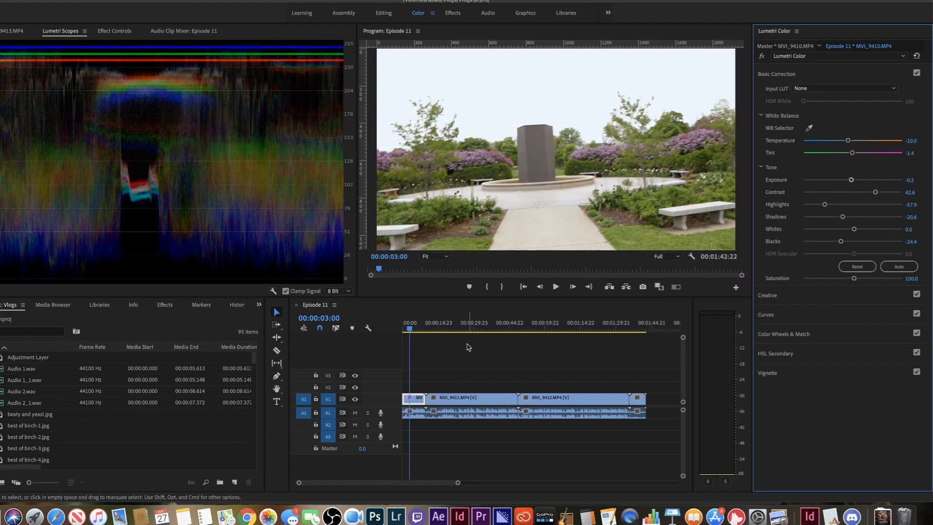
Step: White-balance the second clip, MVI_9411.MP4, by sampling the white of the ROAD CLOSED sign at 00:00:34:23
left_click(450, 325)
left_click_drag(450, 325, 461, 325)
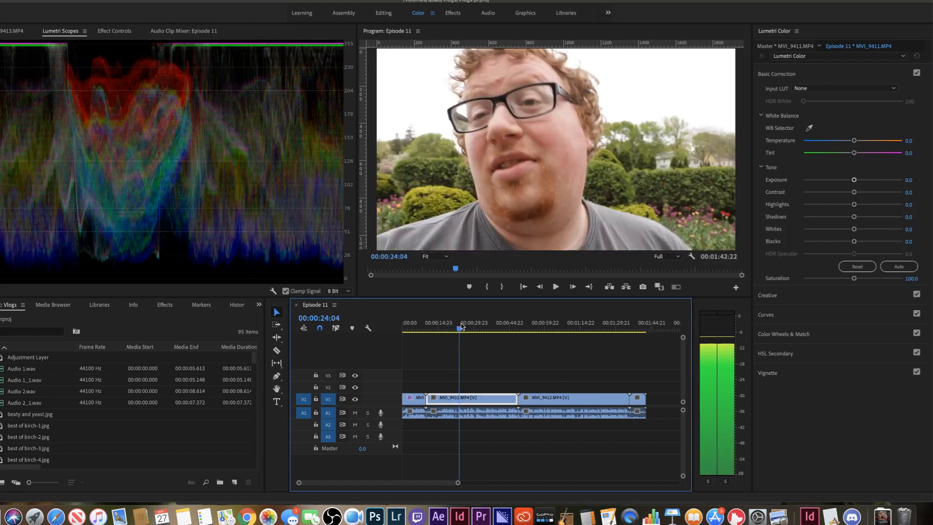
key("shift+Right")
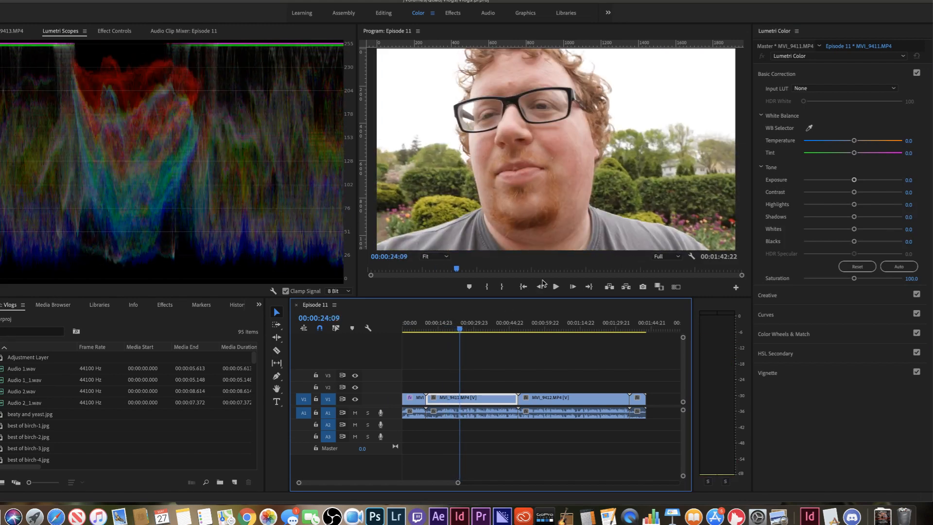
left_click(482, 330)
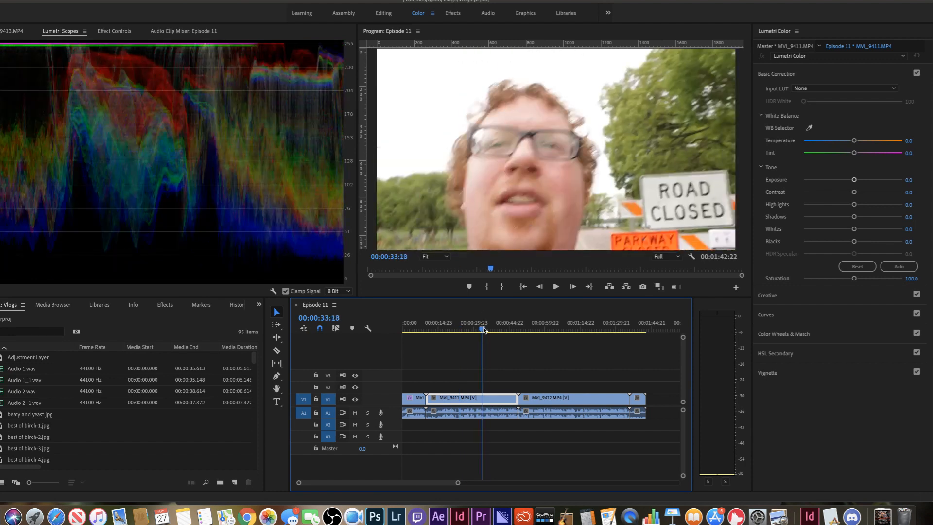
key("space")
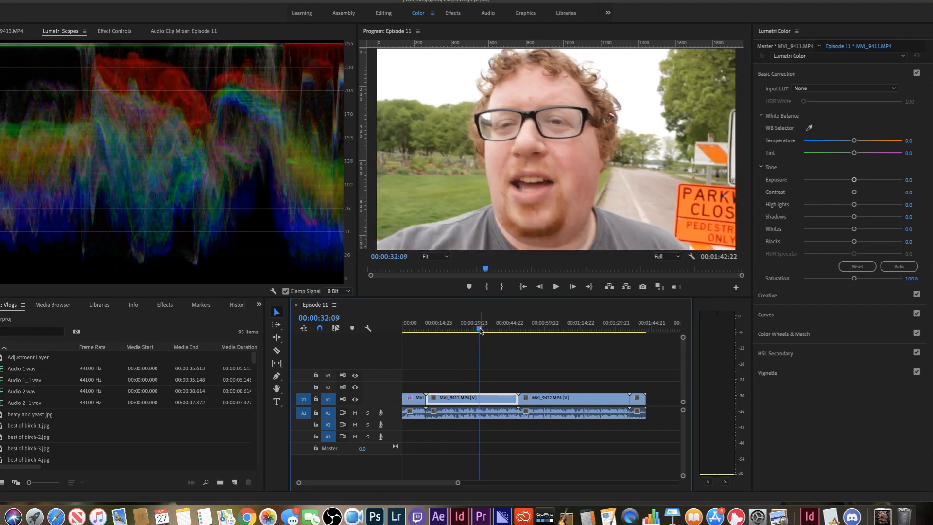
key("space")
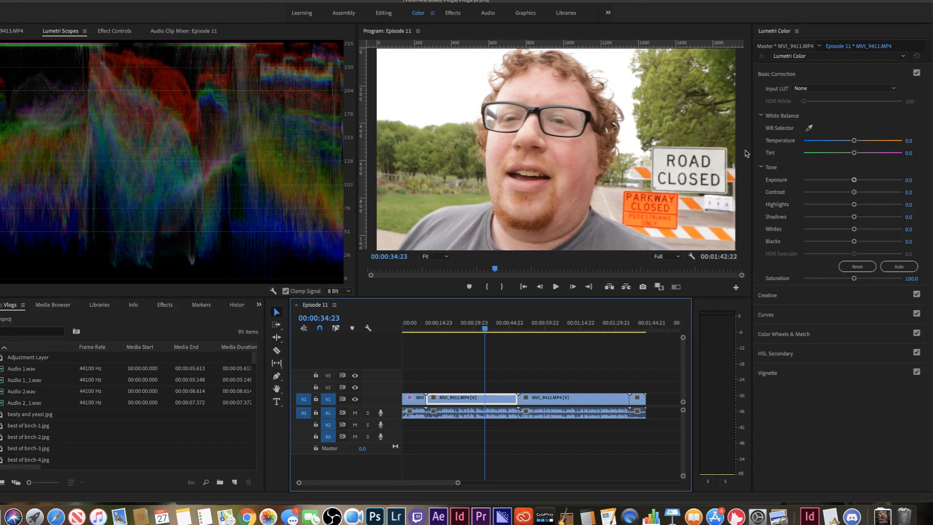
left_click(809, 129)
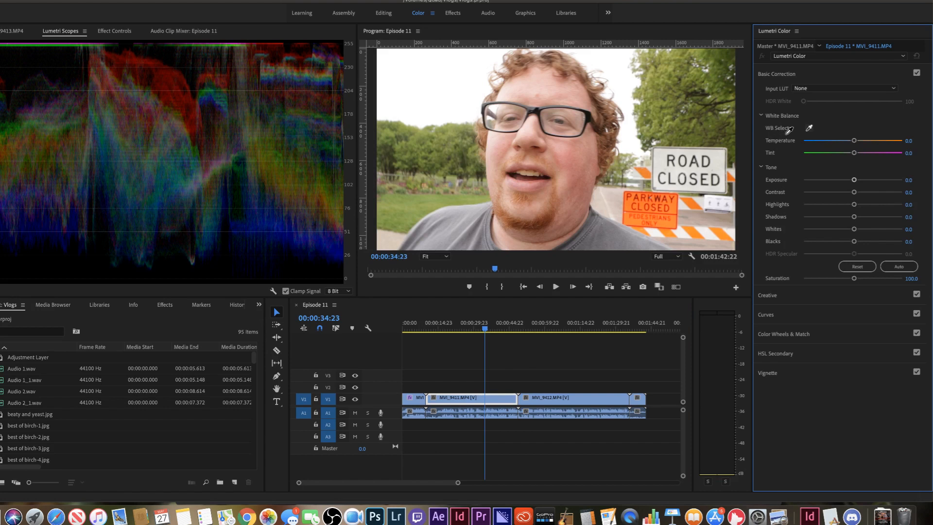
left_click(663, 158)
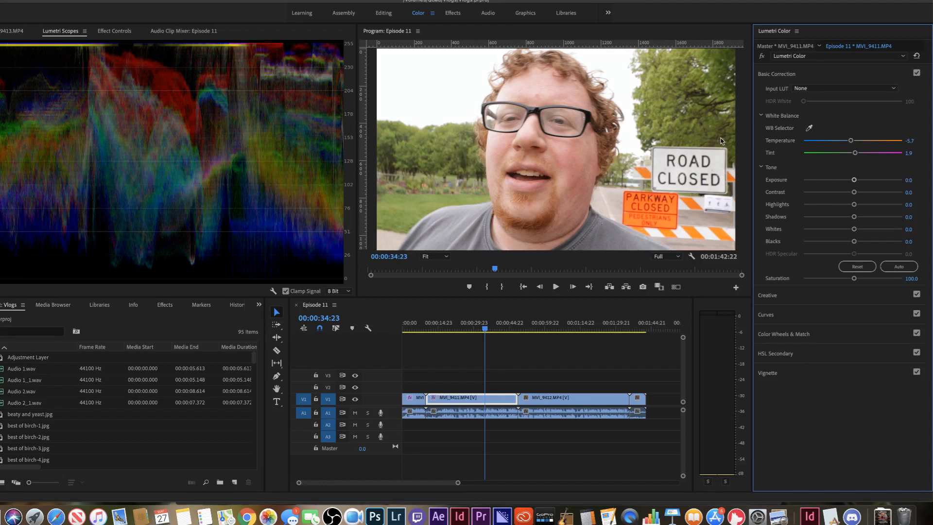
left_click(762, 57)
Step: Set the second clip's Contrast to 36.8, Highlights to -51.2, Whites to -23.4, Blacks to -20.6 and Saturation to 100.5
left_click(873, 195)
left_click_drag(873, 194, 827, 207)
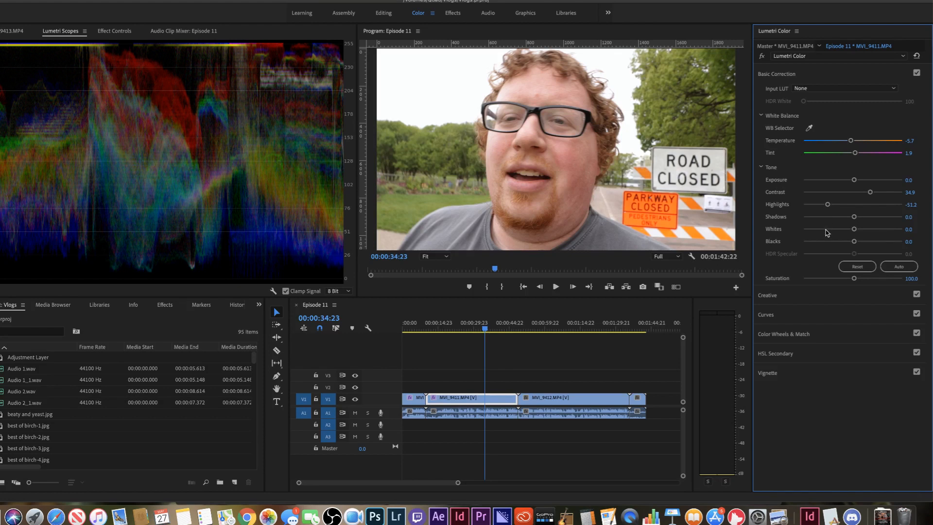
left_click(827, 228)
left_click_drag(827, 229, 842, 245)
mouse_move(870, 193)
left_mouse_down()
mouse_move(882, 195)
mouse_move(871, 192)
left_mouse_up()
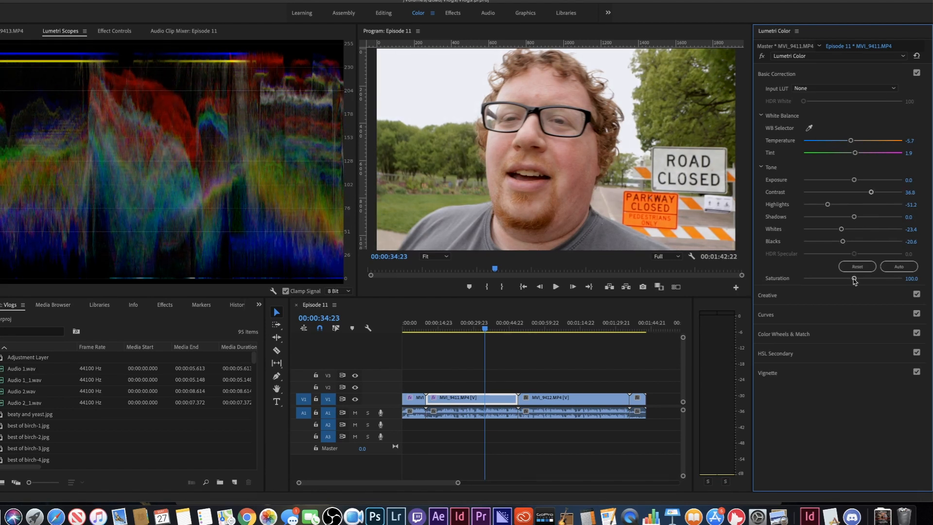
mouse_move(853, 279)
left_mouse_down()
mouse_move(894, 281)
mouse_move(854, 282)
left_mouse_up()
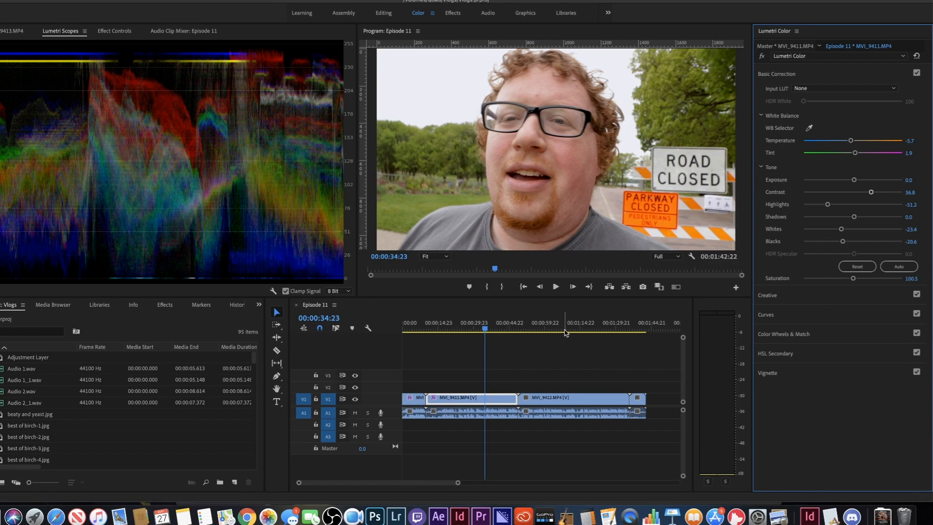
Step: Compare the second clip before and after color correction by repeatedly bypassing and restoring its Lumetri Color effect
left_click(761, 56)
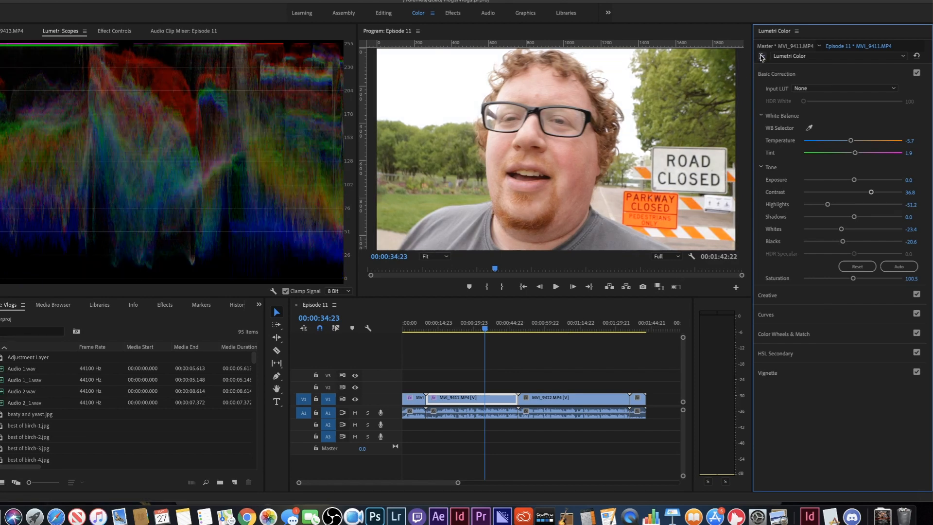
left_click(761, 57)
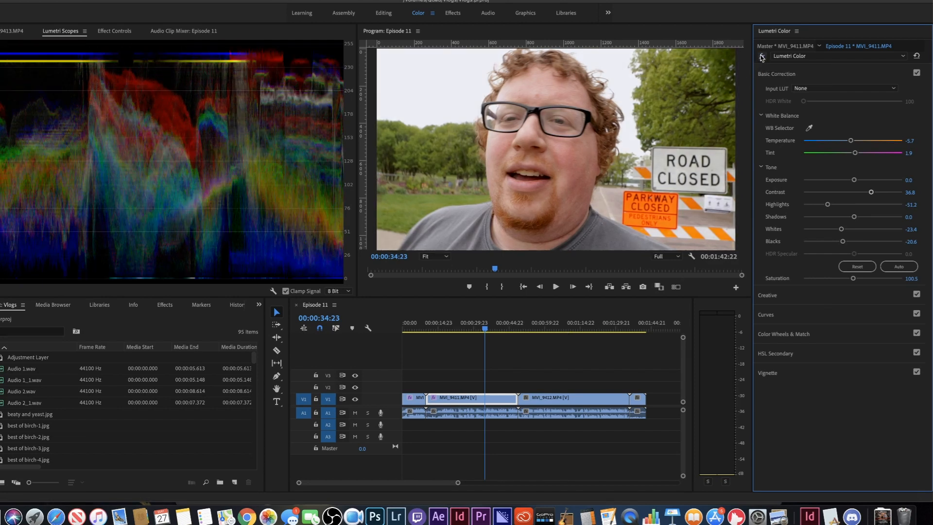
left_click(762, 56)
left_click(761, 56)
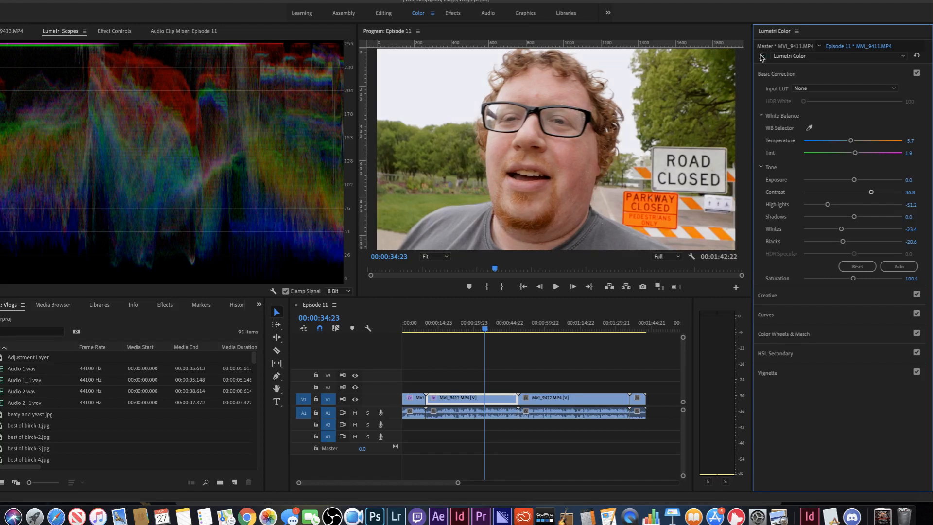
left_click(761, 56)
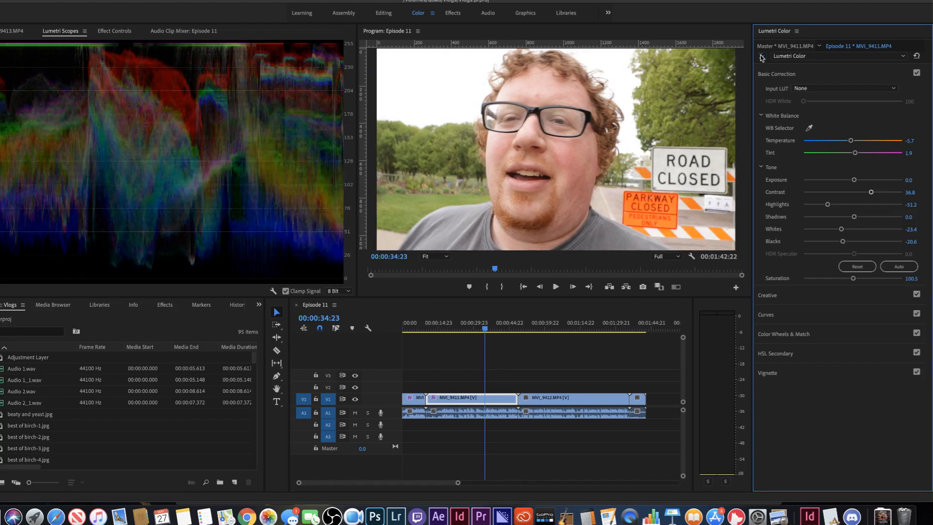
left_click(761, 56)
left_click(761, 57)
left_click(761, 57)
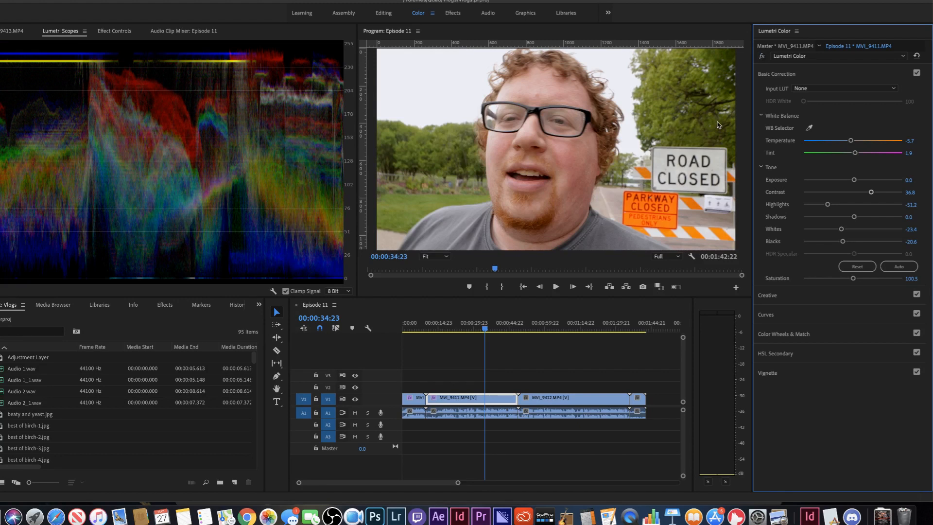
Step: Go to 00:01:19:09 in the third clip, MVI_9412.MP4, as the reference frame for its correction
scroll(680, 170, "up", 5)
left_click(563, 327)
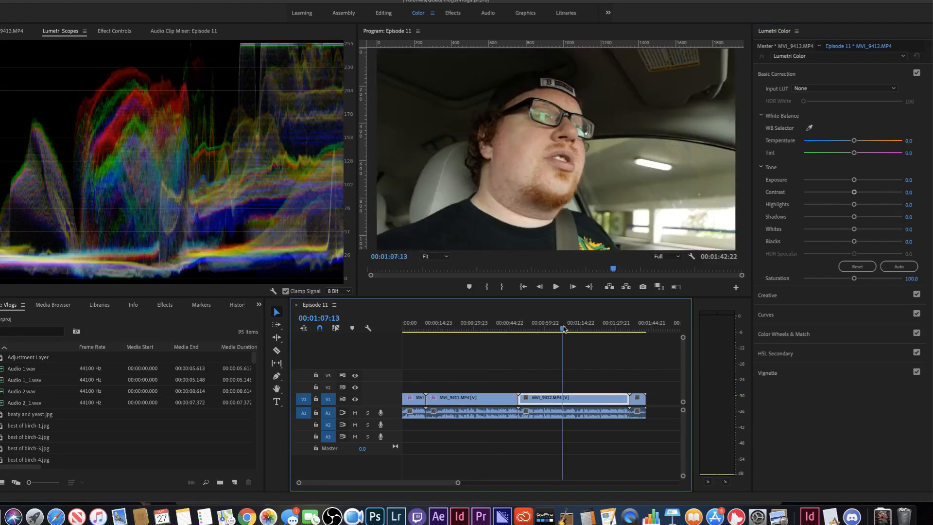
left_click_drag(563, 328, 589, 328)
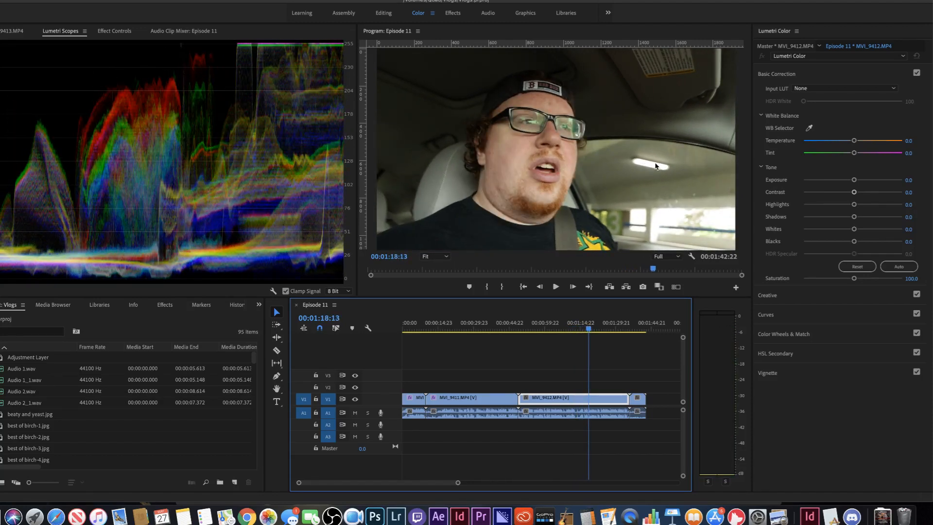
key("space")
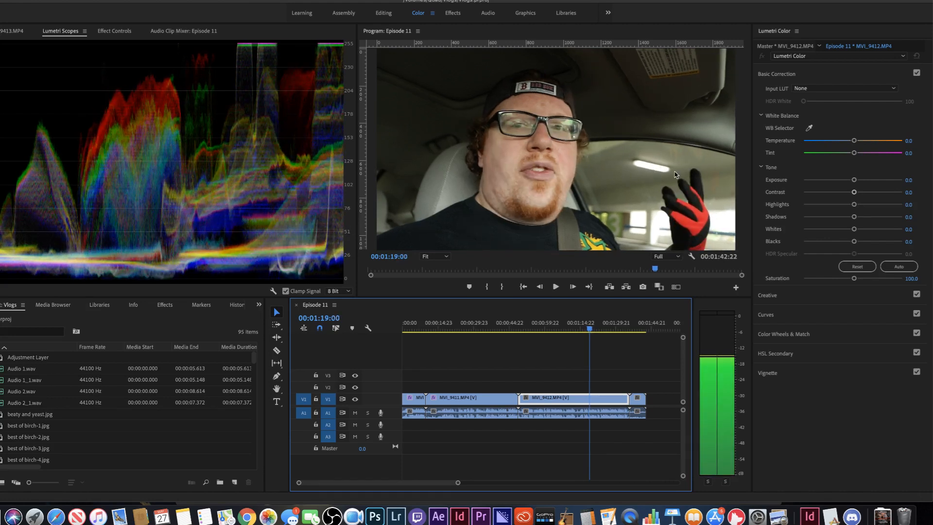
key("Left")
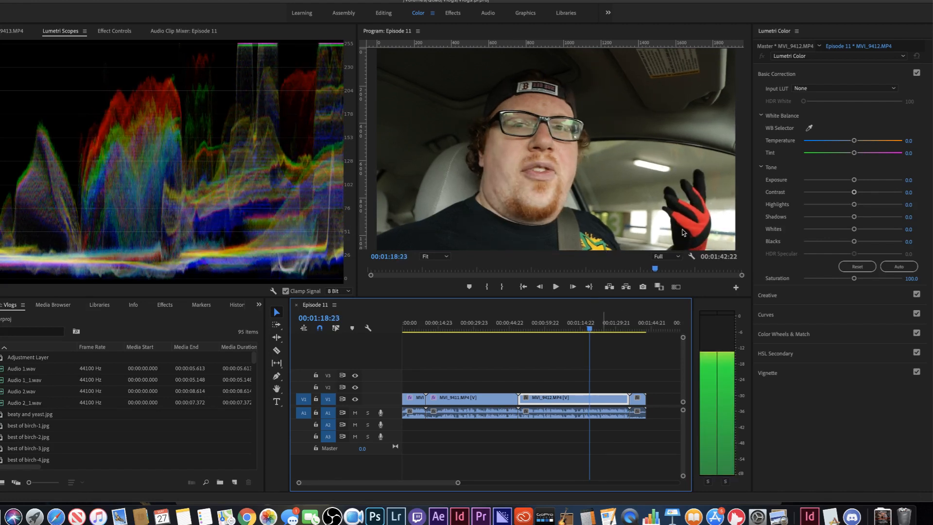
key("shift+Right")
key("shift+Right")
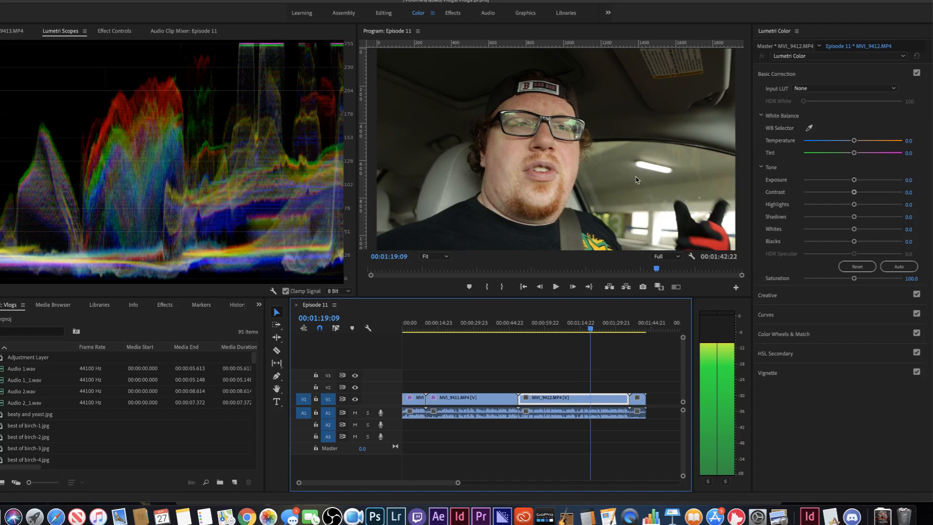
Step: Try white-balancing the third clip by sampling the bright ceiling light and setting Temperature to -17.7
left_click(809, 129)
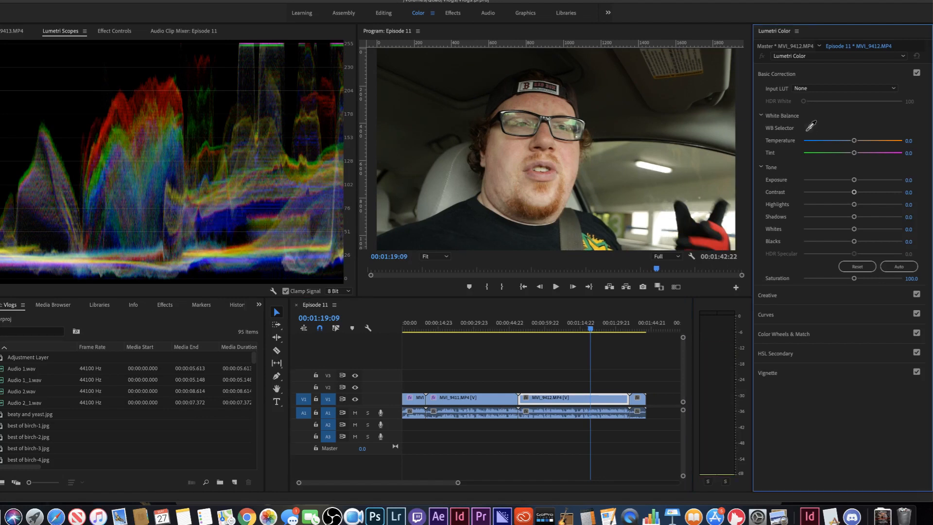
left_click(651, 167)
left_click(651, 169)
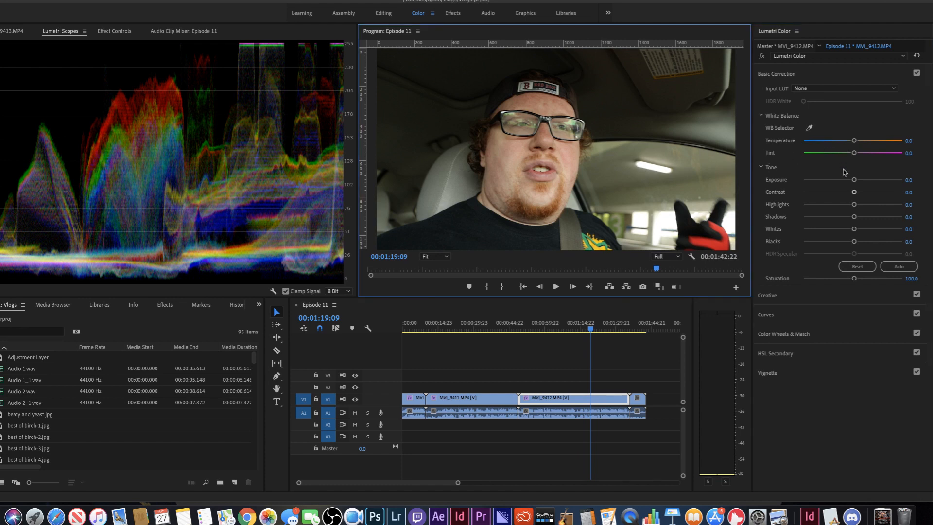
left_click(854, 142)
left_click_drag(854, 142, 844, 142)
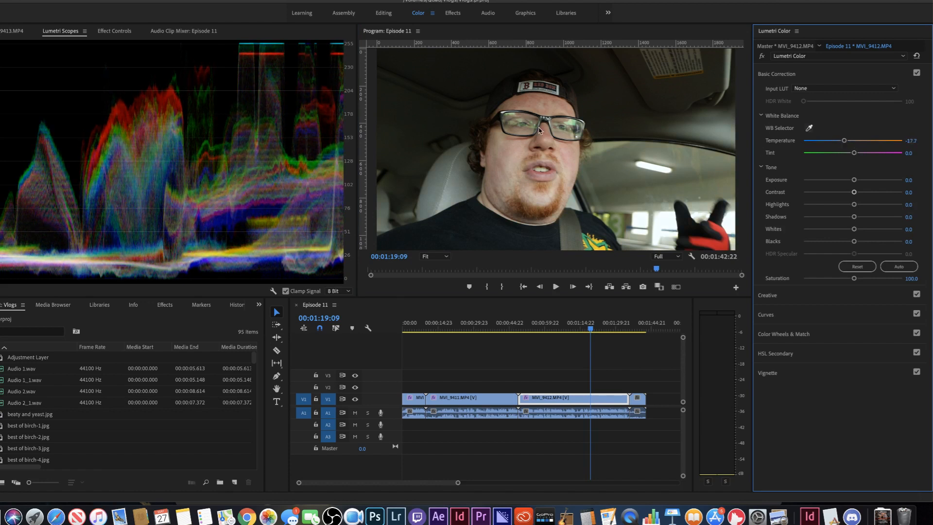
Step: White-balance the third clip by sampling the white patch on the cap, with Temperature at -11.2 and Tint at 7.2
left_click(530, 87)
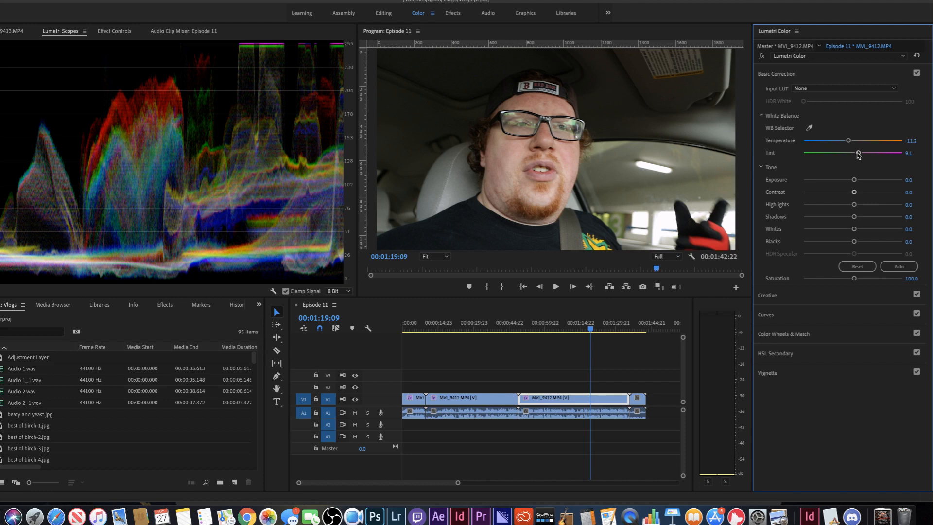
left_click_drag(858, 155, 856, 155)
Step: Set the third clip's Contrast to -48.3, Highlights to -19.6, Shadows to -11.0, Whites to -15.8 and Blacks to -17.7
left_click_drag(824, 194, 829, 194)
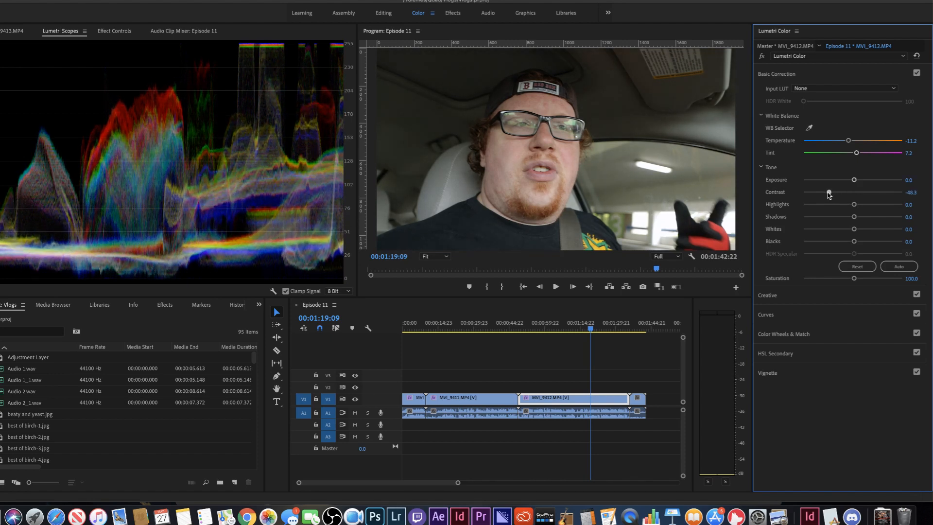
left_click_drag(834, 243, 844, 244)
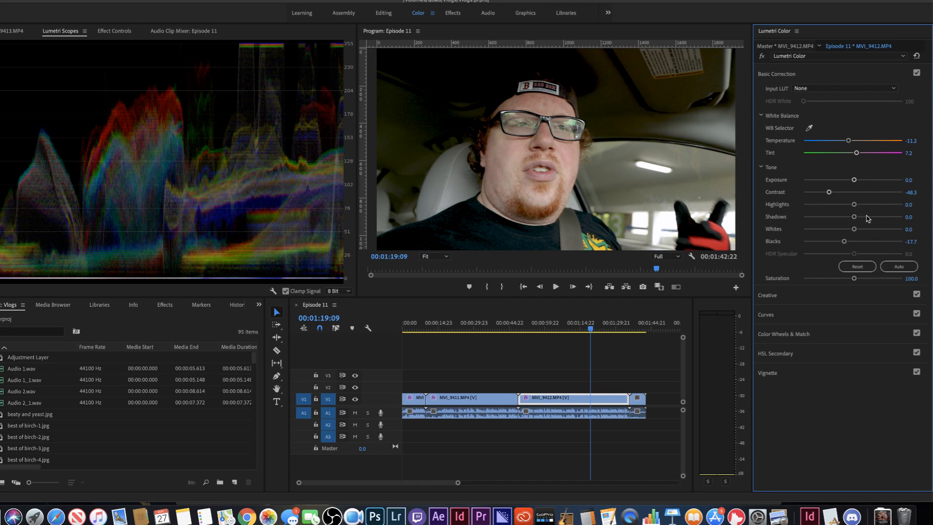
left_click_drag(853, 217, 846, 219)
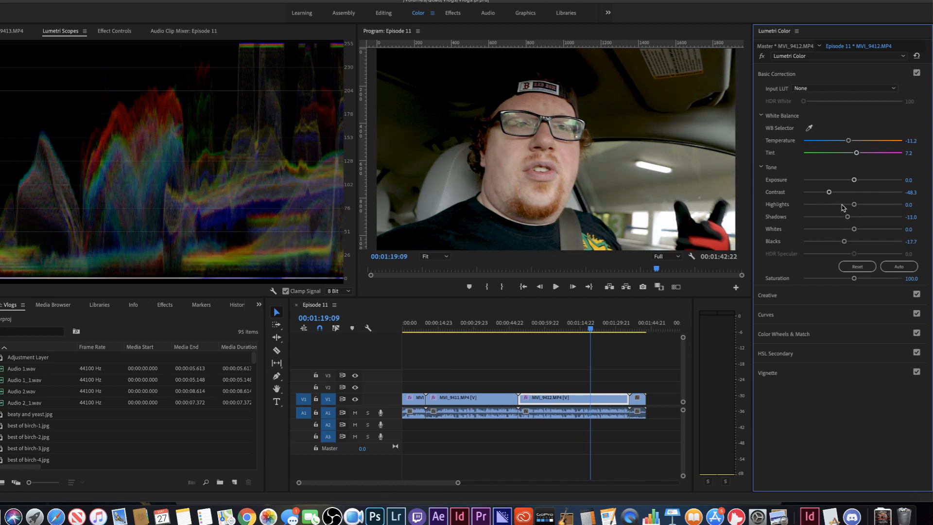
left_click(842, 204)
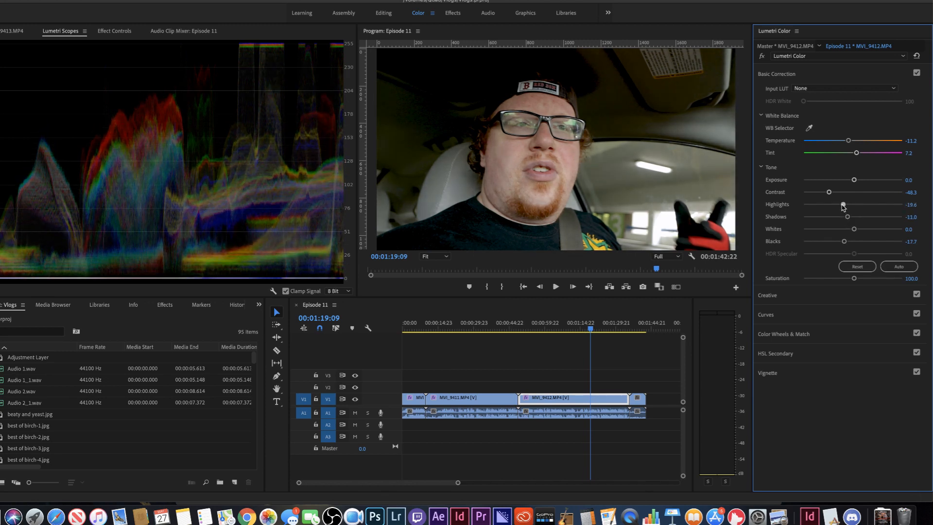
left_click(842, 229)
left_click_drag(843, 230, 846, 231)
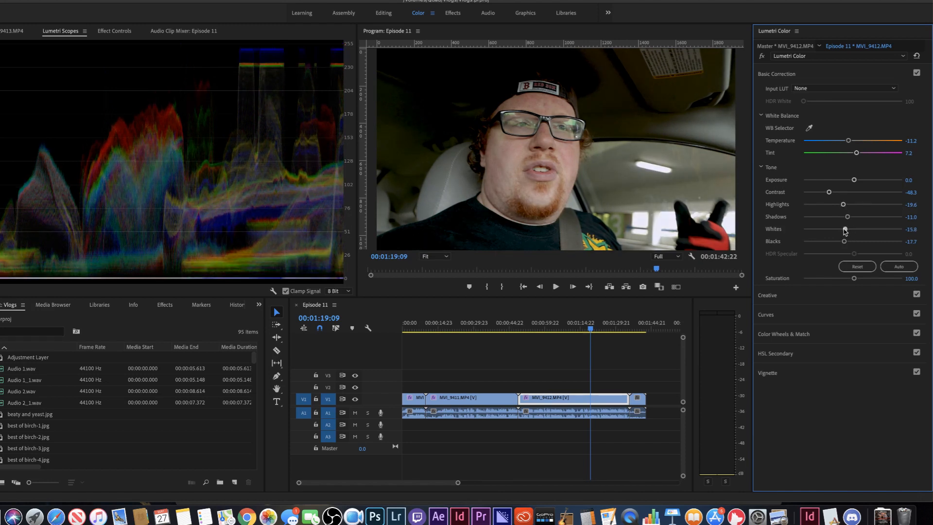
Step: Compare the third clip before and after color correction by repeatedly bypassing and restoring its Lumetri Color effect
left_click(762, 57)
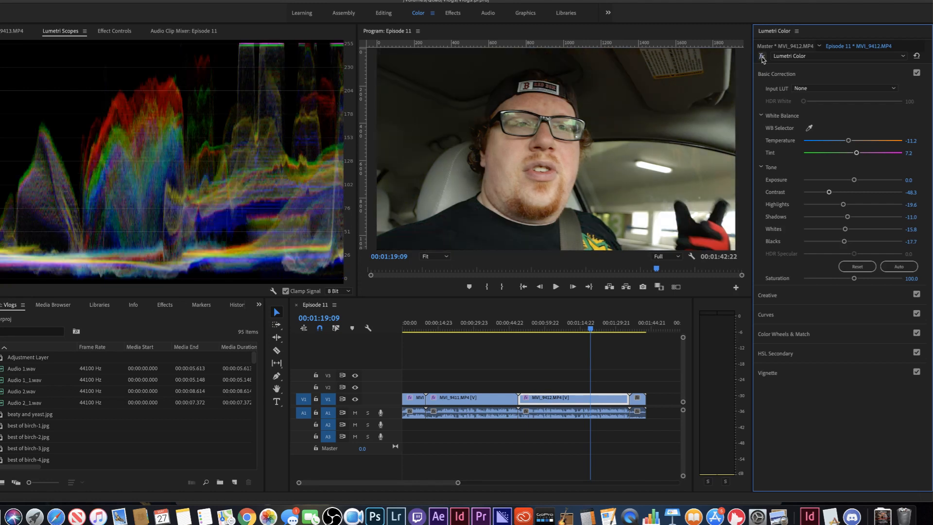
left_click(762, 57)
left_click(761, 57)
left_click(762, 57)
left_click(761, 57)
left_click(761, 56)
Step: White-balance the fourth clip, MVI_9413.MP4, at 00:01:37:22 from the building's white letter A, and set Temperature to -2.4
left_click(630, 329)
left_click_drag(631, 328, 636, 328)
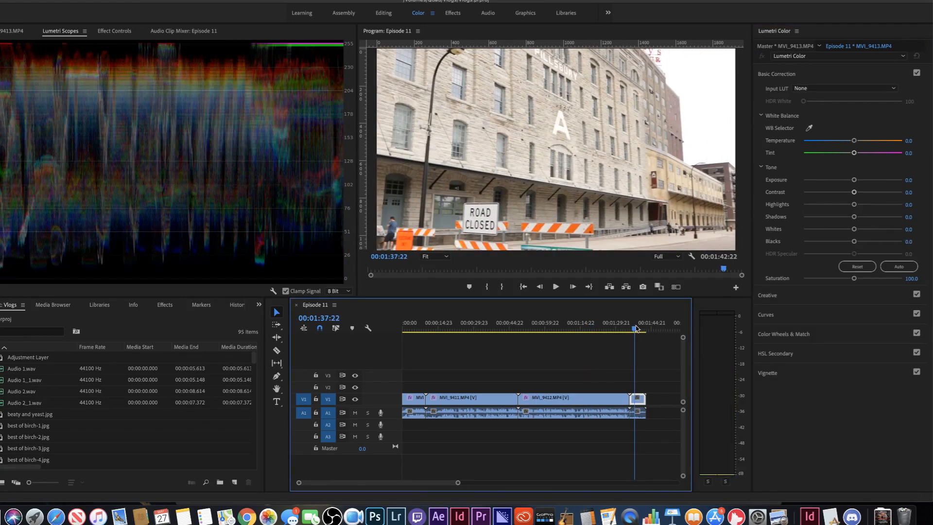
left_click(808, 128)
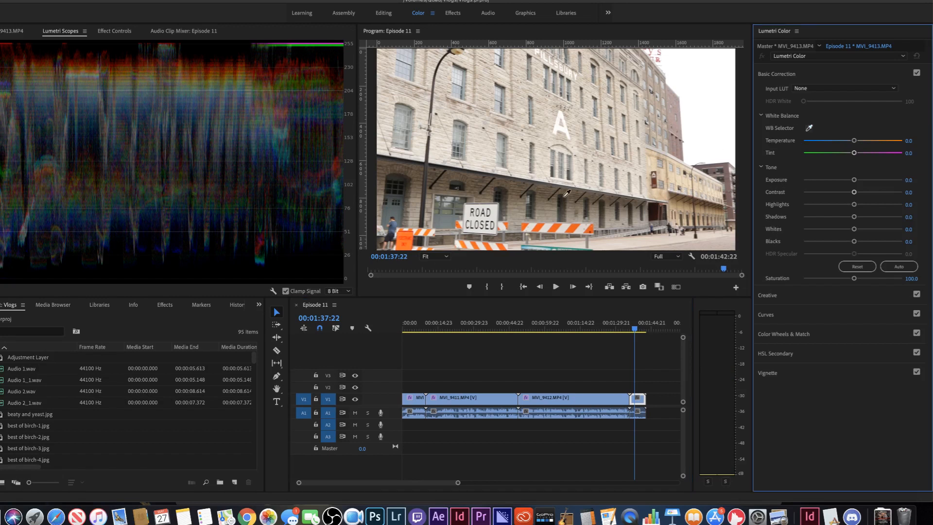
left_click(493, 214)
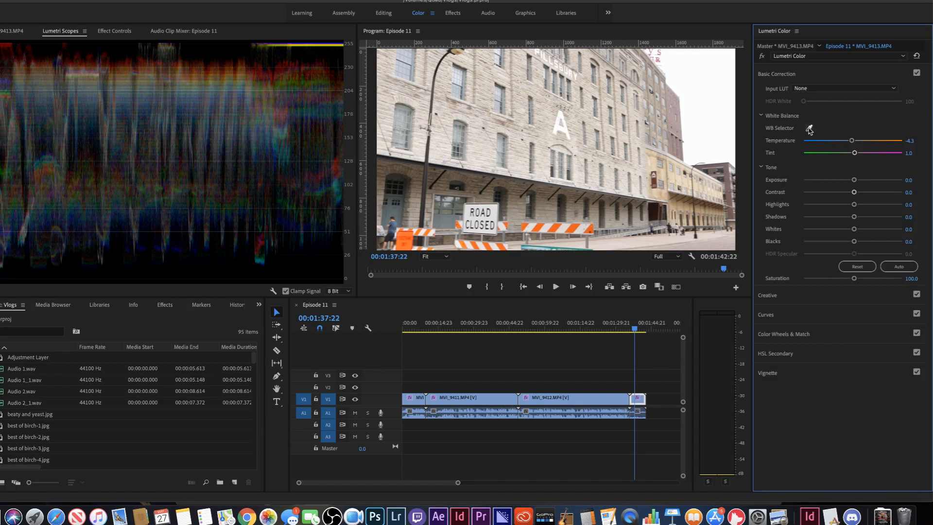
left_click(560, 129)
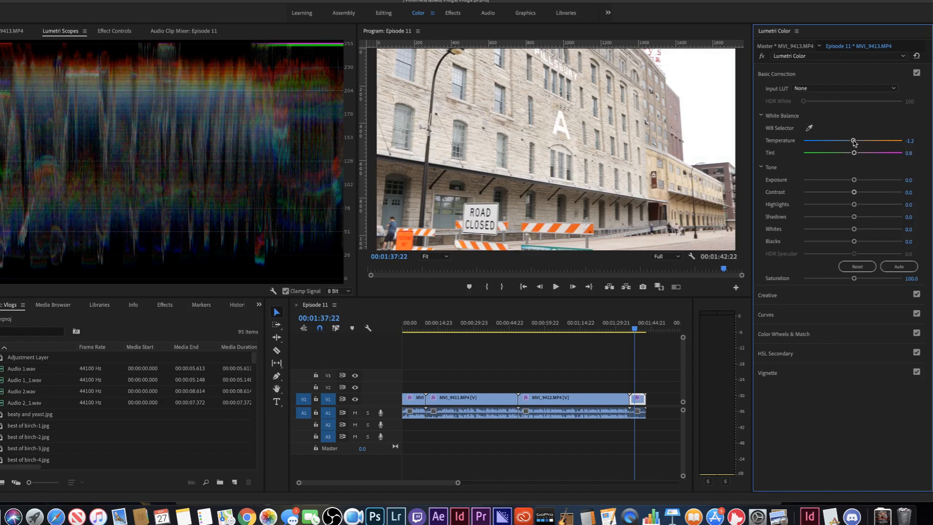
left_click_drag(854, 142, 851, 142)
Step: Set the fourth clip's Contrast to 33.0, Highlights to -52.2, Shadows to 15.8, Whites to -28.2 and Blacks to -27.3
left_click(869, 192)
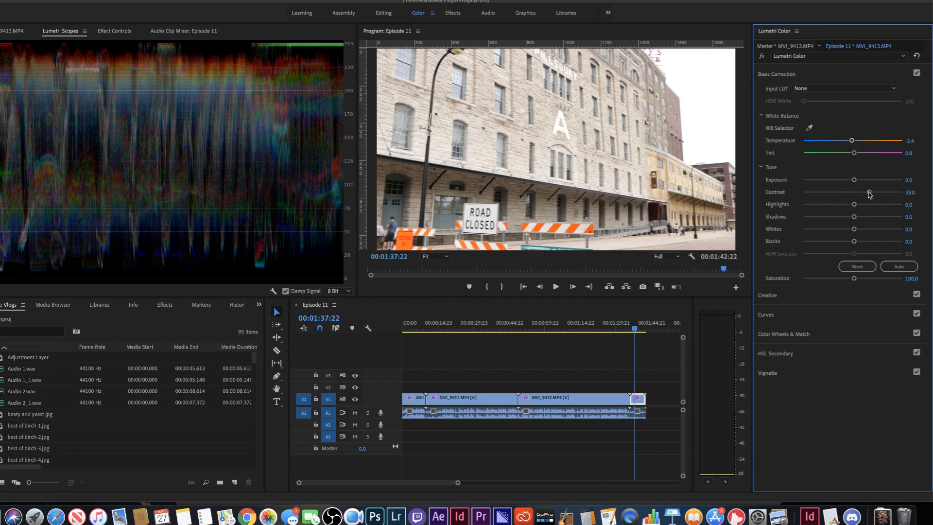
left_click(834, 205)
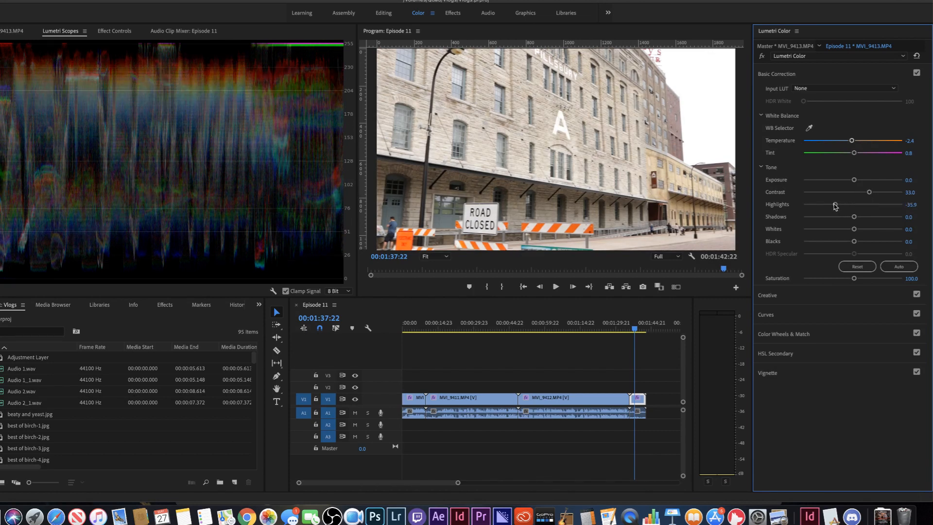
left_click_drag(835, 206, 826, 204)
left_click(835, 229)
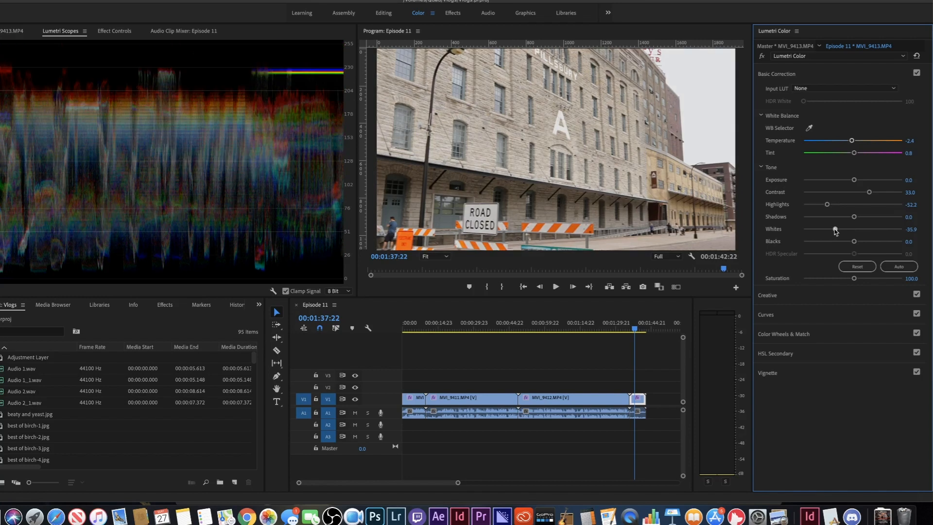
left_click_drag(835, 229, 838, 229)
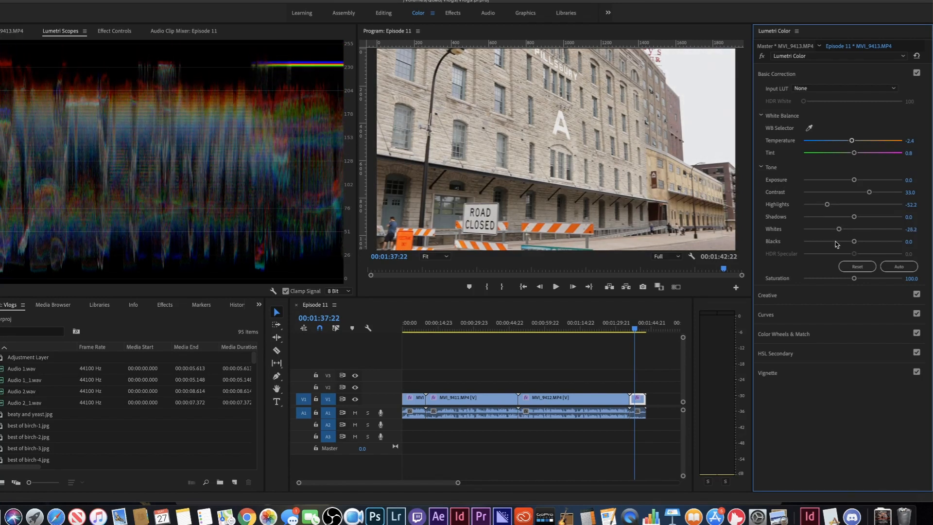
left_click(836, 241)
left_click_drag(835, 241, 839, 241)
left_click(860, 217)
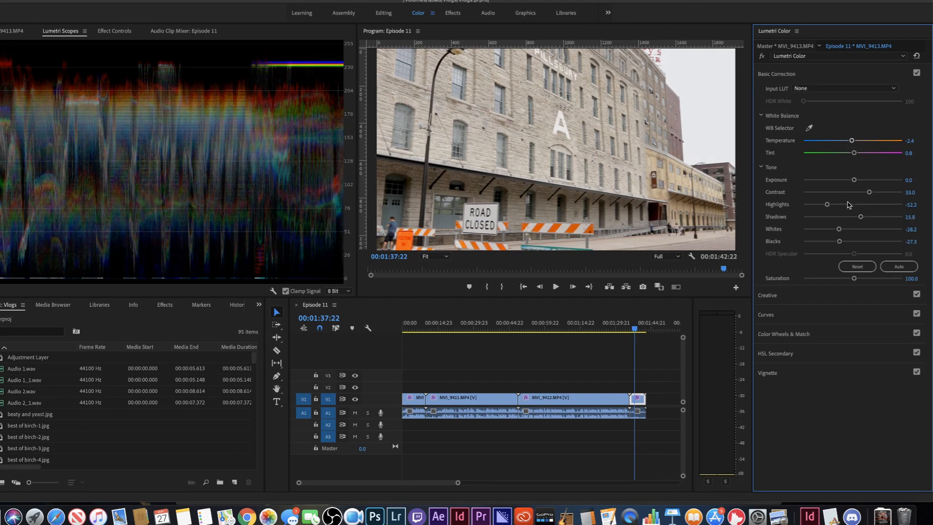
Step: Review the available Input LUT options for the fourth clip without choosing one
left_click(760, 115)
left_click(760, 116)
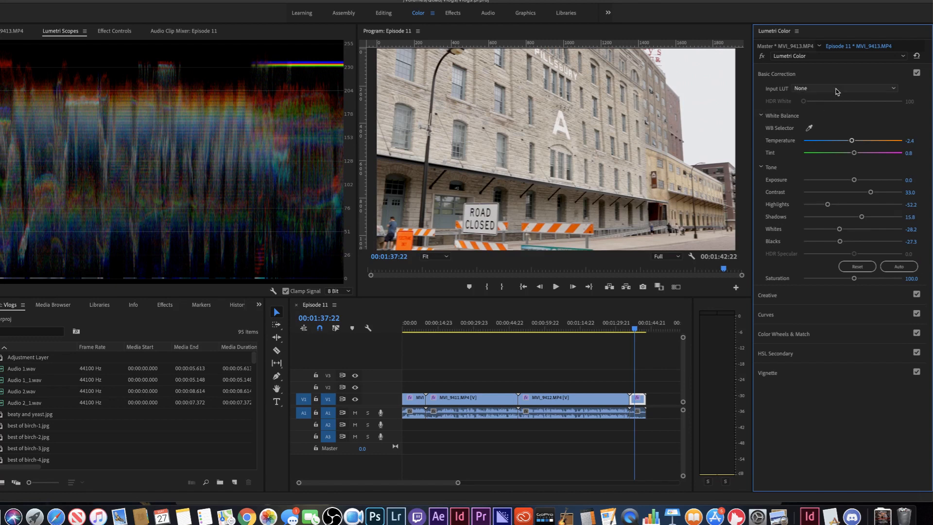
left_click(894, 89)
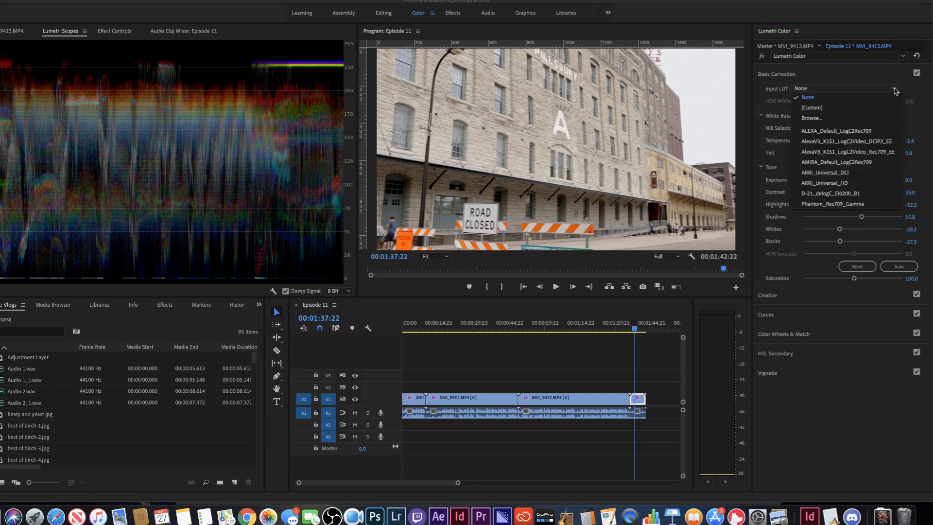
left_click(895, 91)
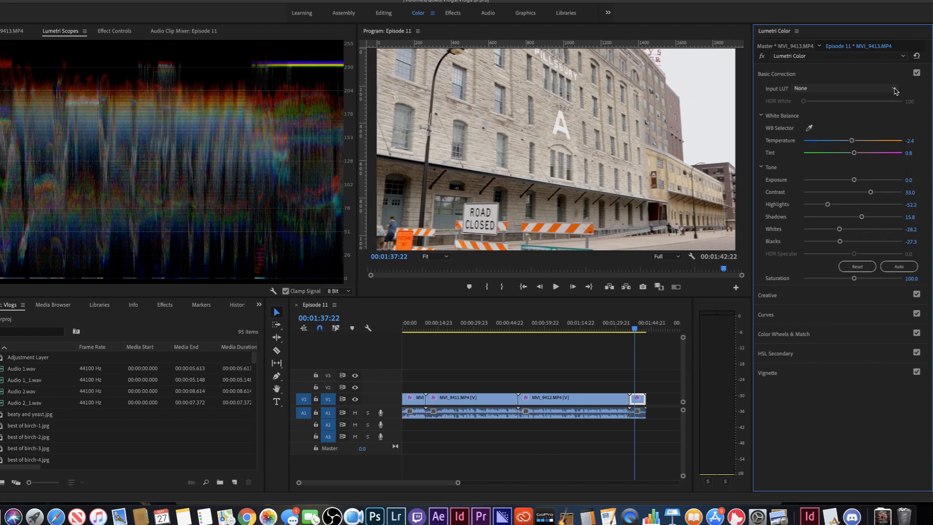
left_click(895, 91)
left_click(895, 91)
left_click(894, 90)
left_click(894, 90)
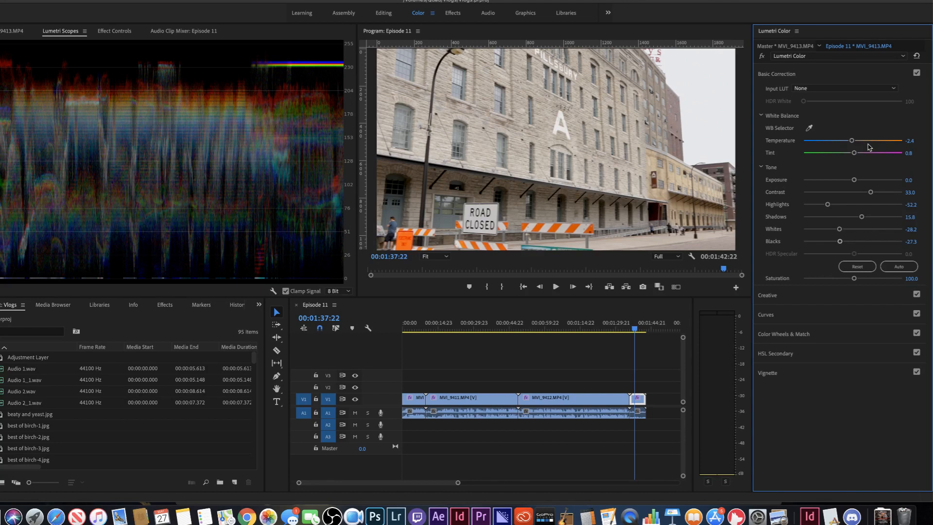
Step: Apply the Monochrome Kodak 5205 Fuji 3510 (by Adobe) creative look to the fourth clip and set its Intensity to 190.4
left_click(799, 300)
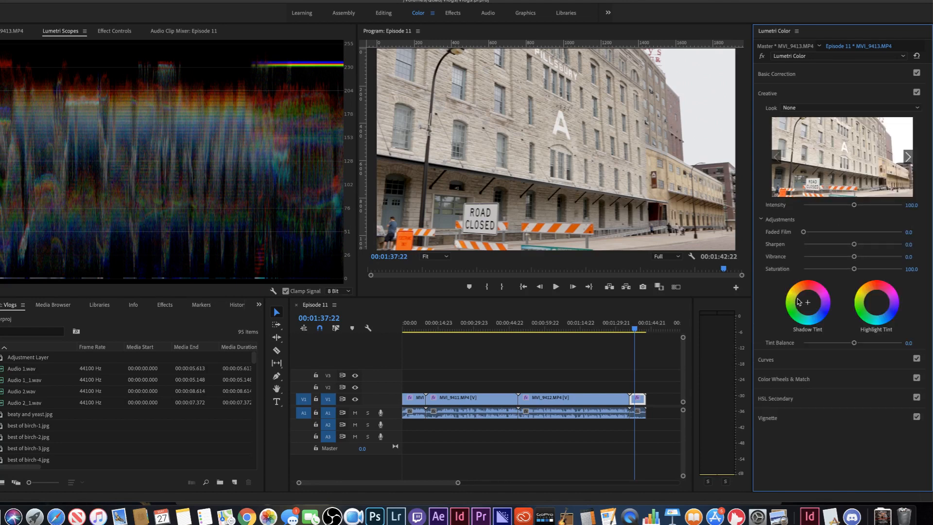
left_click(842, 110)
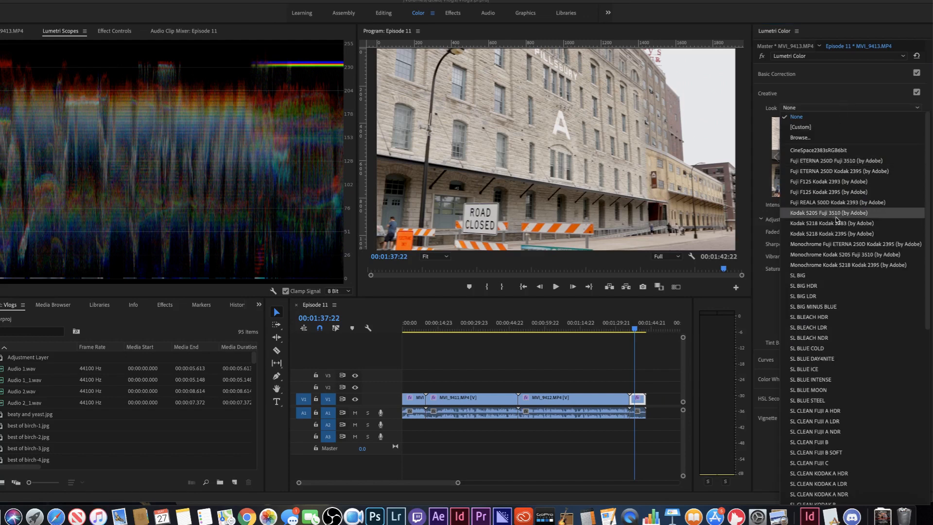
left_click(827, 254)
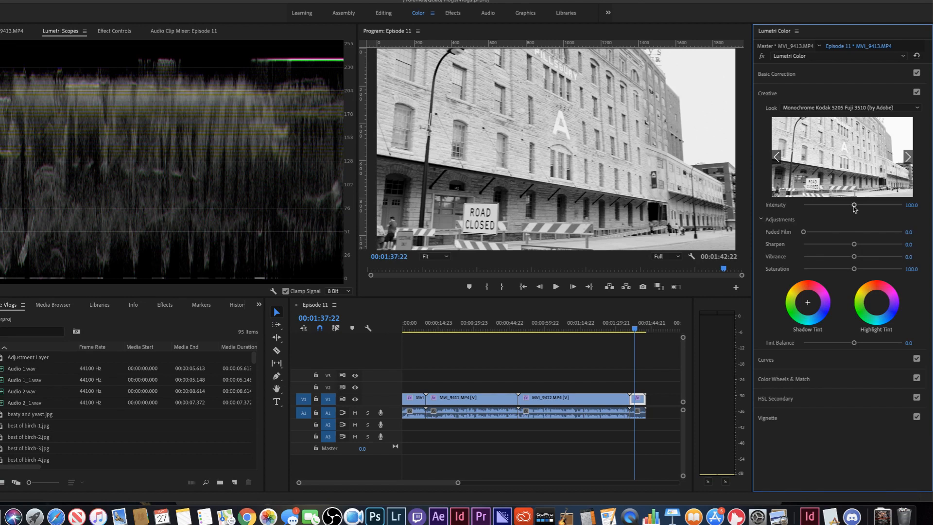
left_click_drag(855, 209, 830, 209)
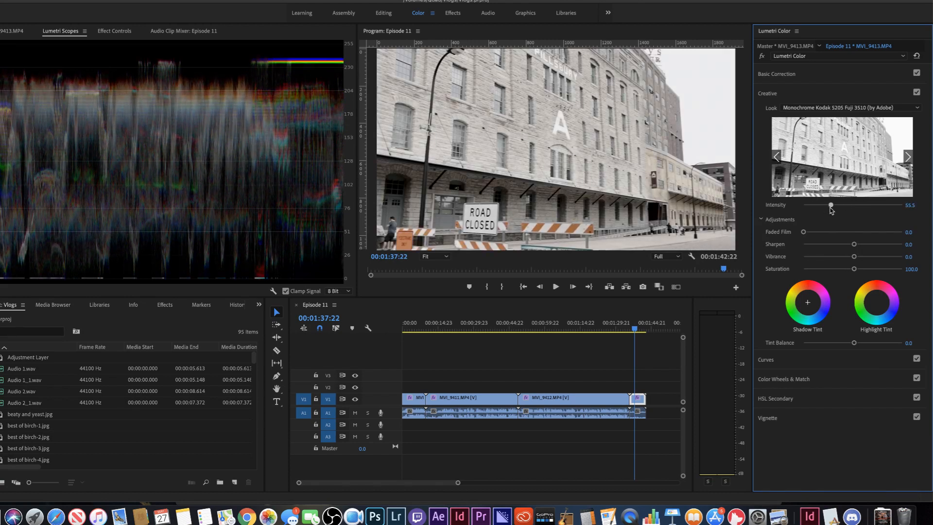
mouse_move(843, 209)
left_mouse_down()
mouse_move(802, 210)
mouse_move(854, 208)
left_mouse_up()
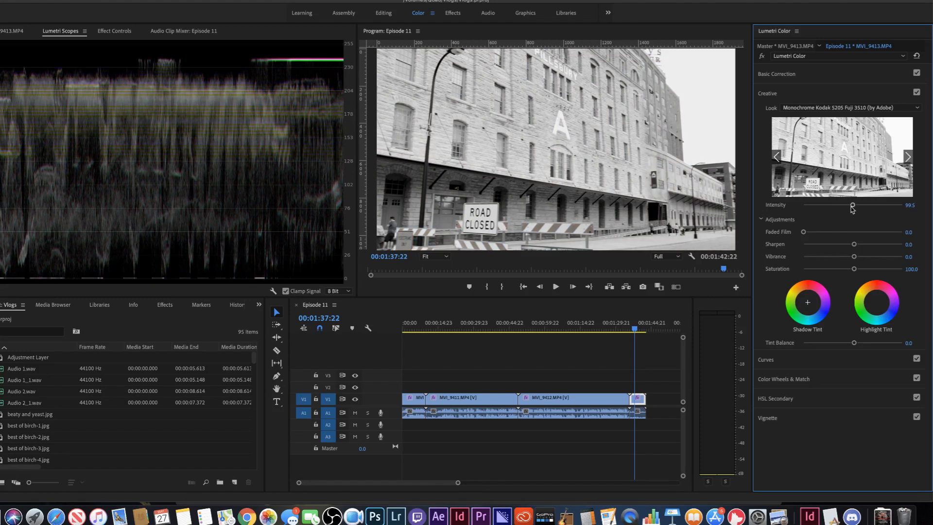
left_click_drag(852, 207, 895, 208)
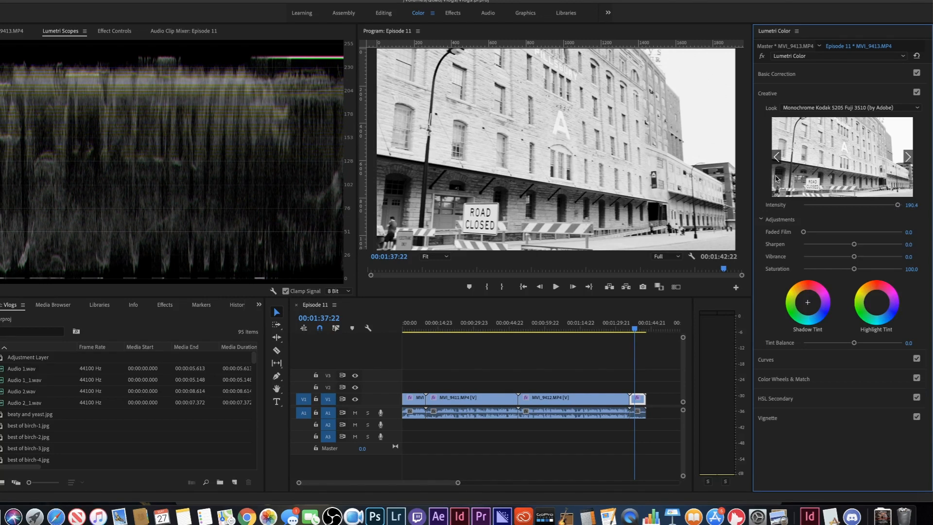
left_click(807, 78)
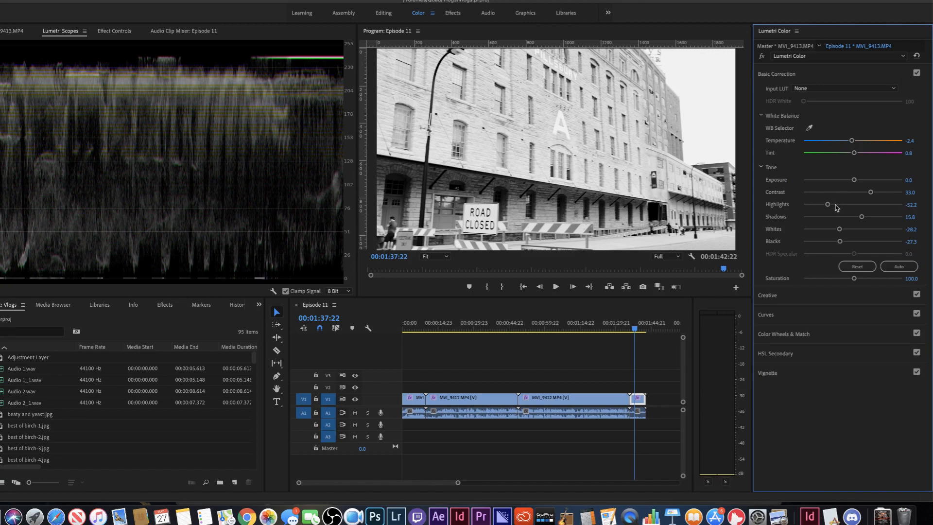
Step: Set the fourth clip's Highlights to -56.9 and reset its creative look to None
left_click_drag(828, 204, 824, 207)
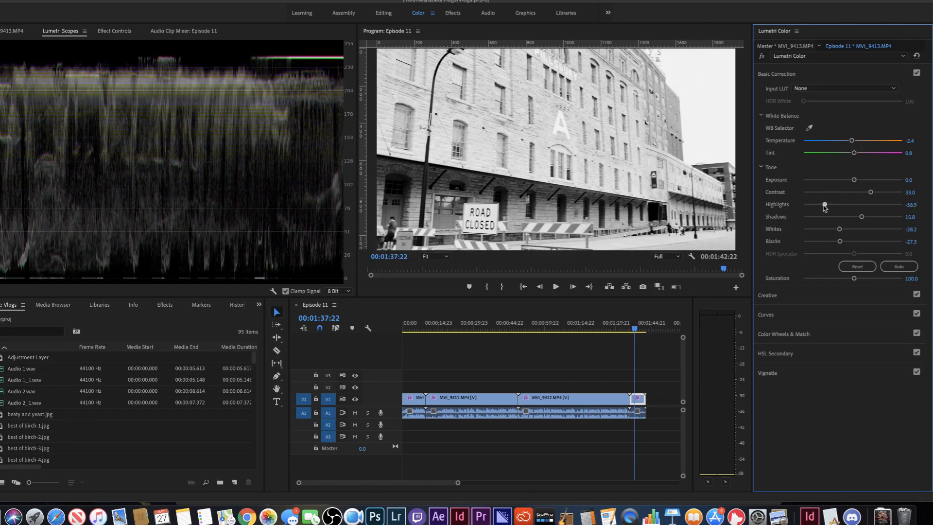
left_click(847, 298)
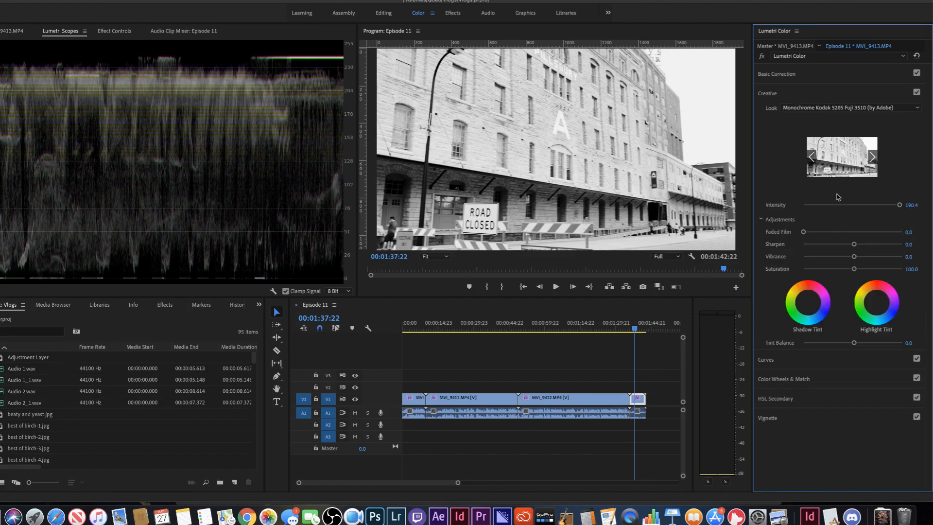
scroll(903, 109, "down", 1)
left_click(910, 109)
scroll(894, 145, "up", 5)
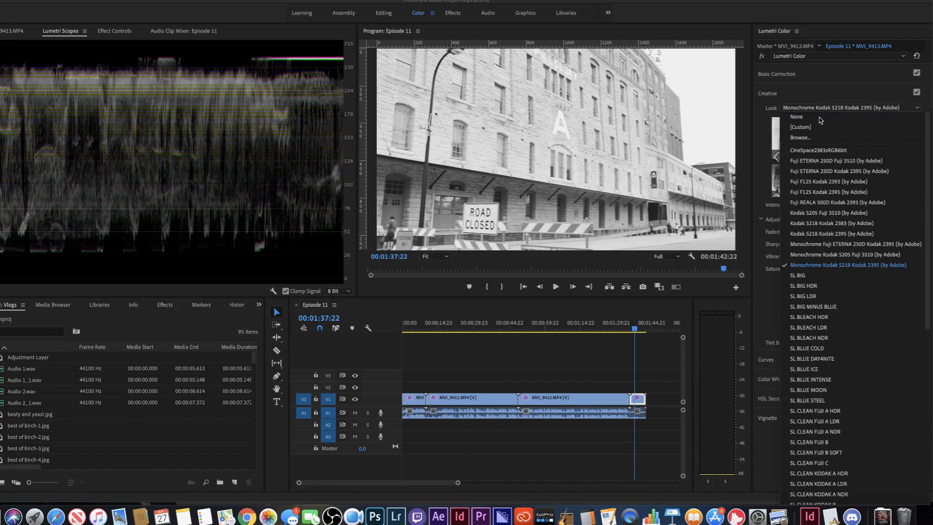
left_click(804, 118)
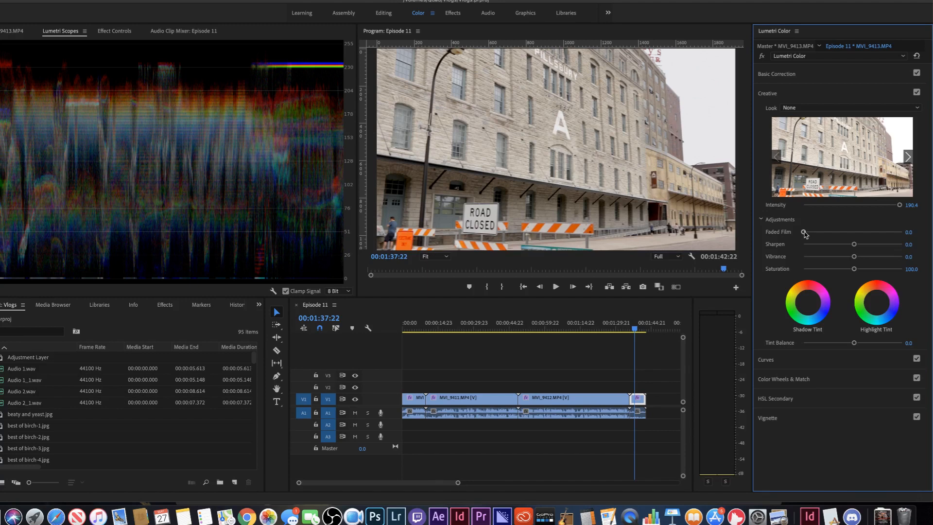
Step: Set the fourth clip's creative adjustments to Faded Film 73.7, Sharpen 66.5, Vibrance 0.5 and Saturation 101.4
left_click_drag(805, 233, 896, 260)
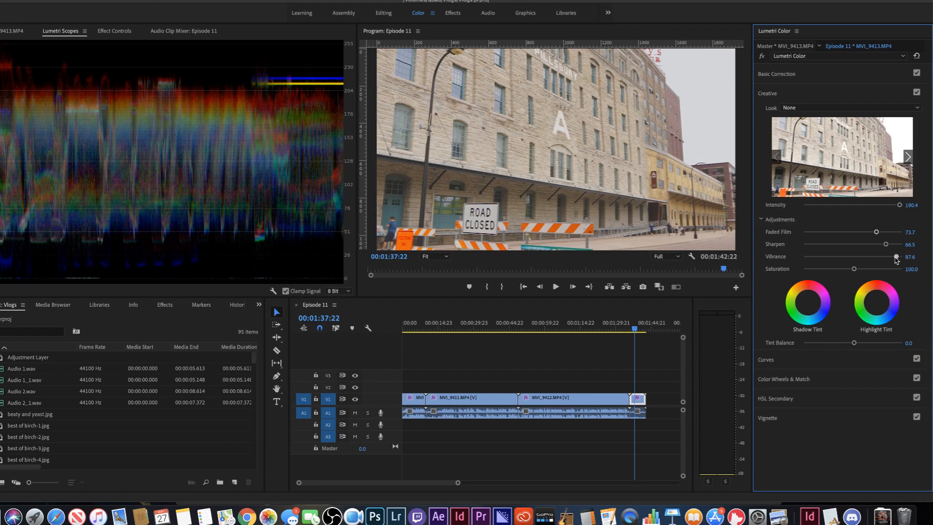
left_click_drag(896, 259, 854, 261)
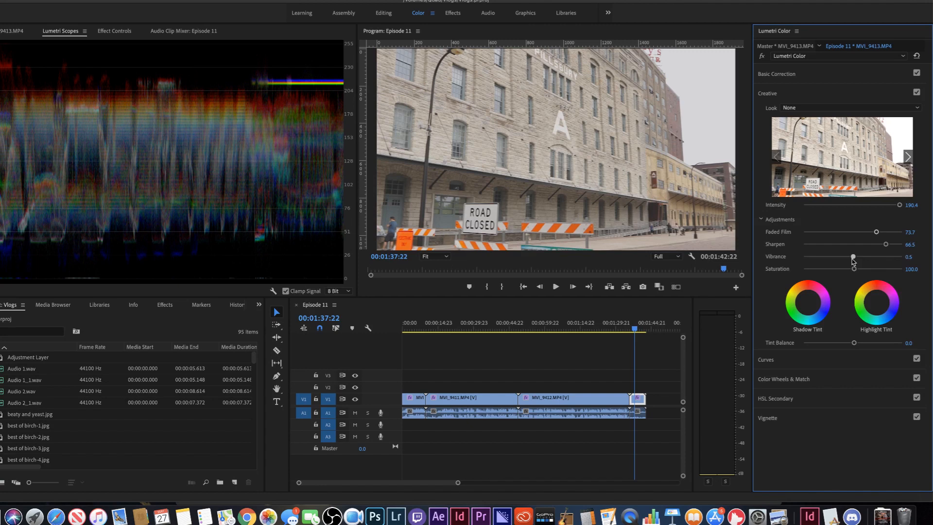
mouse_move(853, 269)
left_mouse_down()
mouse_move(895, 271)
mouse_move(853, 274)
left_mouse_up()
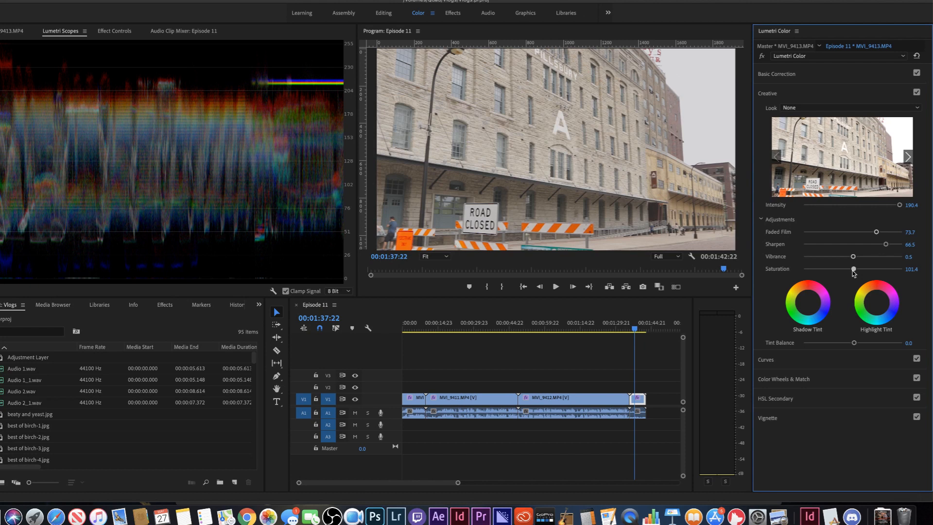